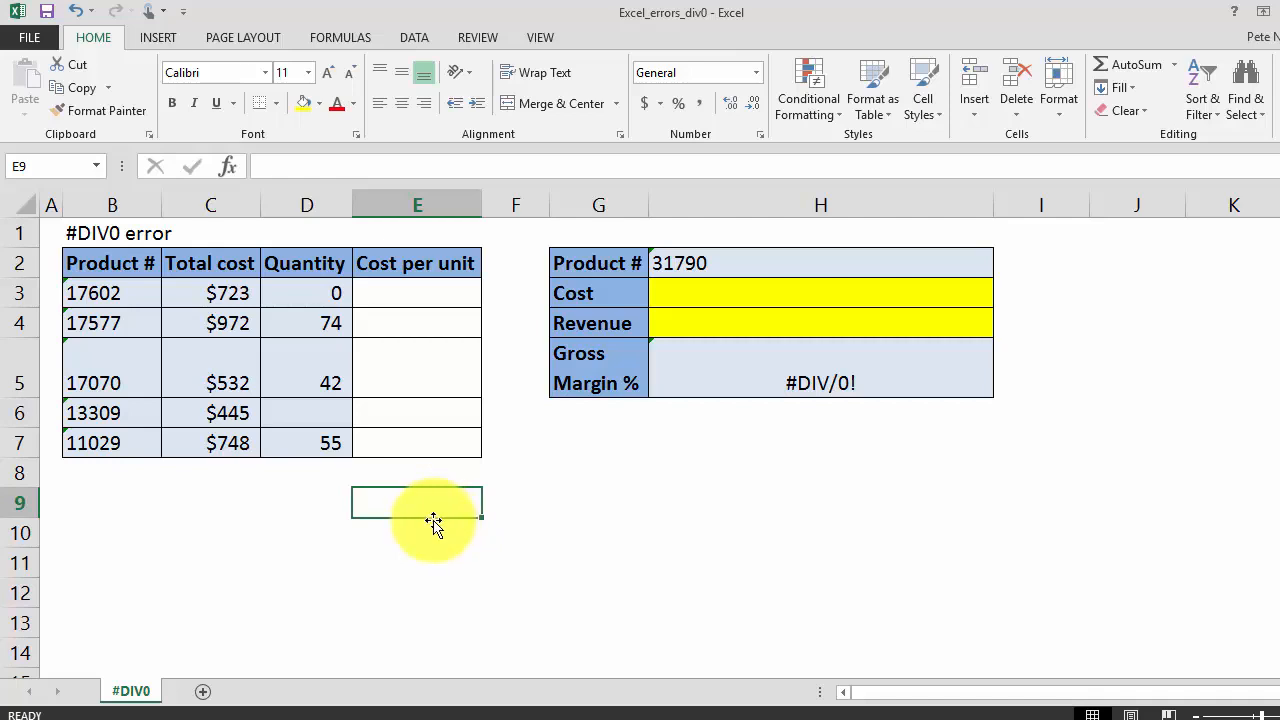
Enter the formula =C3/D3 in E3 to compute the first product's cost per unit
left_click(408, 292)
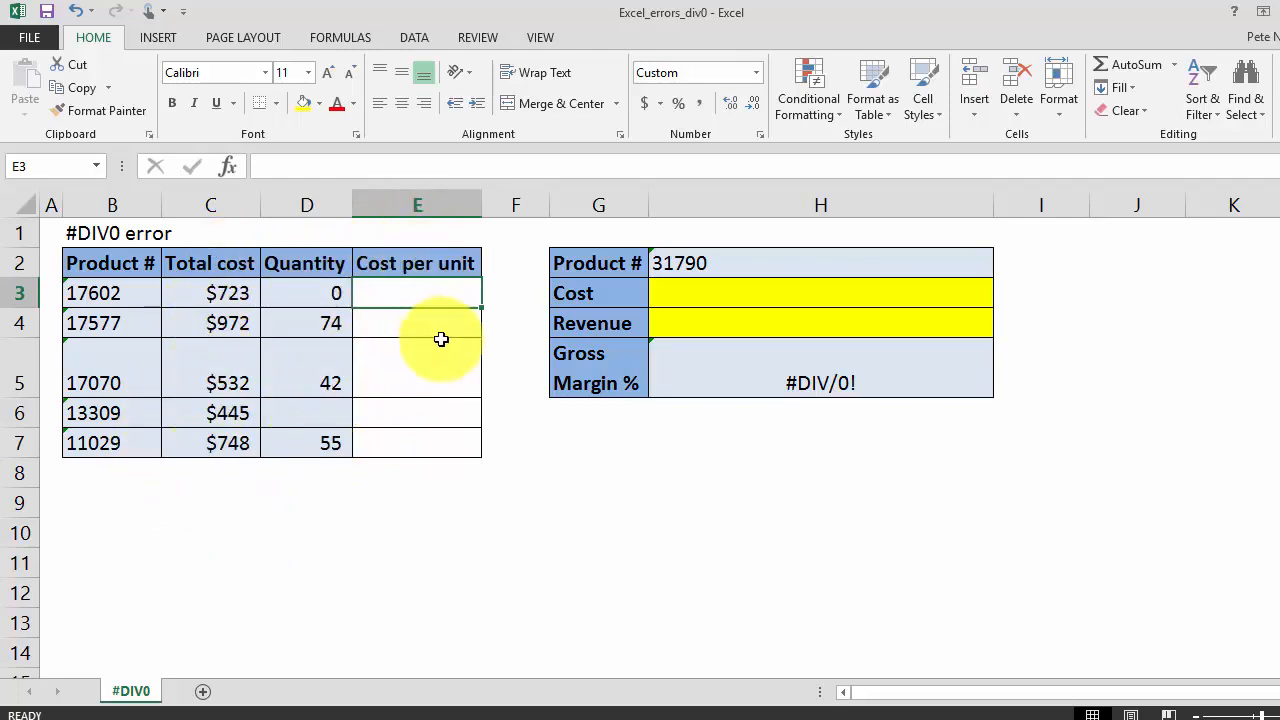
type("=")
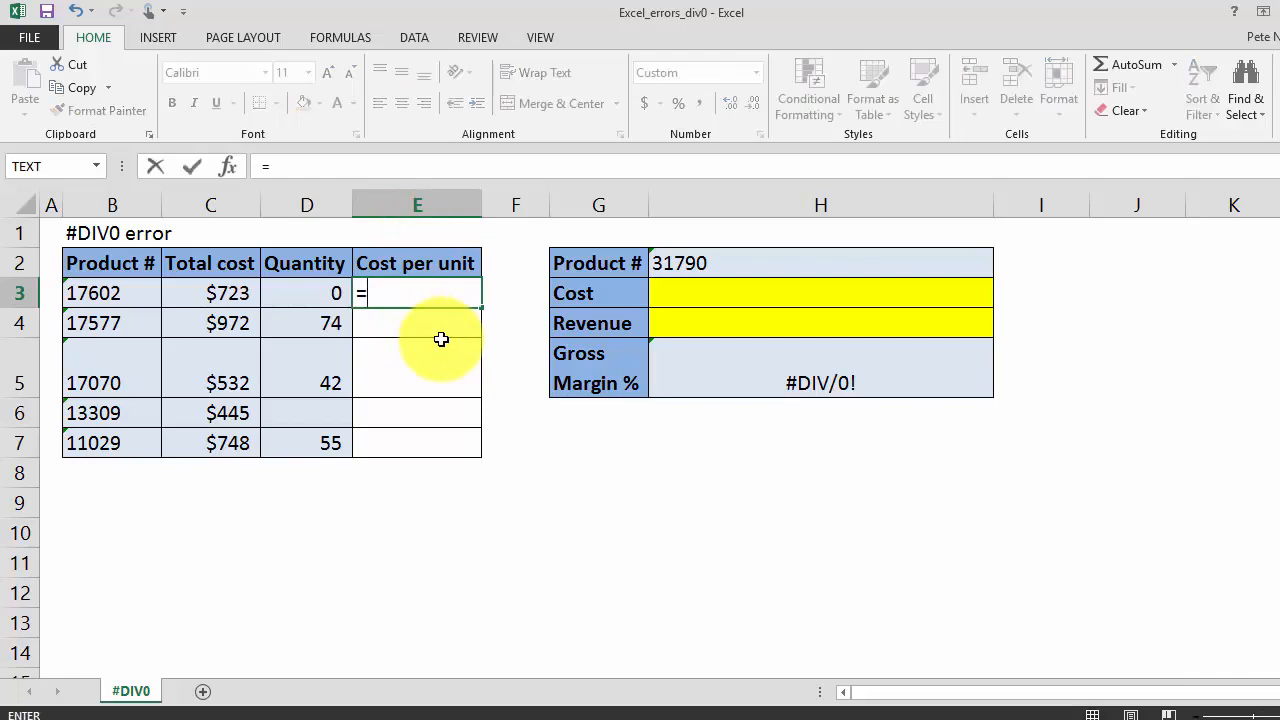
type("C3/D3")
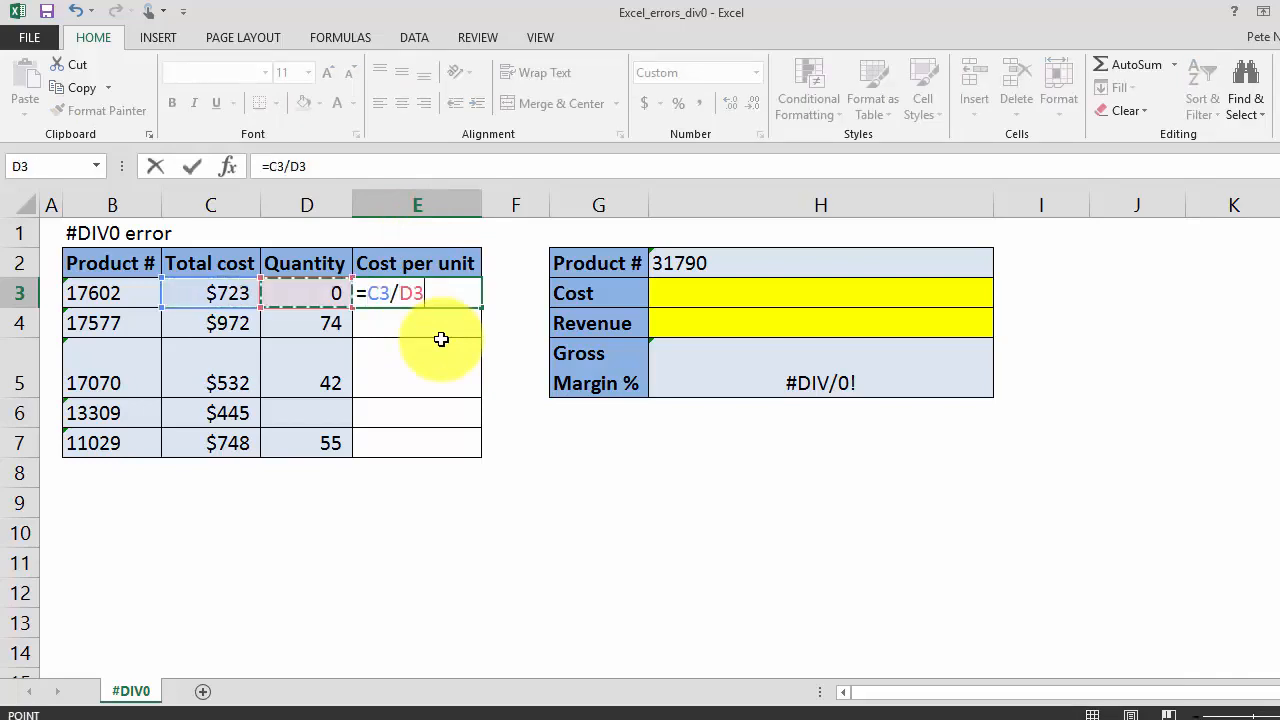
key("Return")
key("Up")
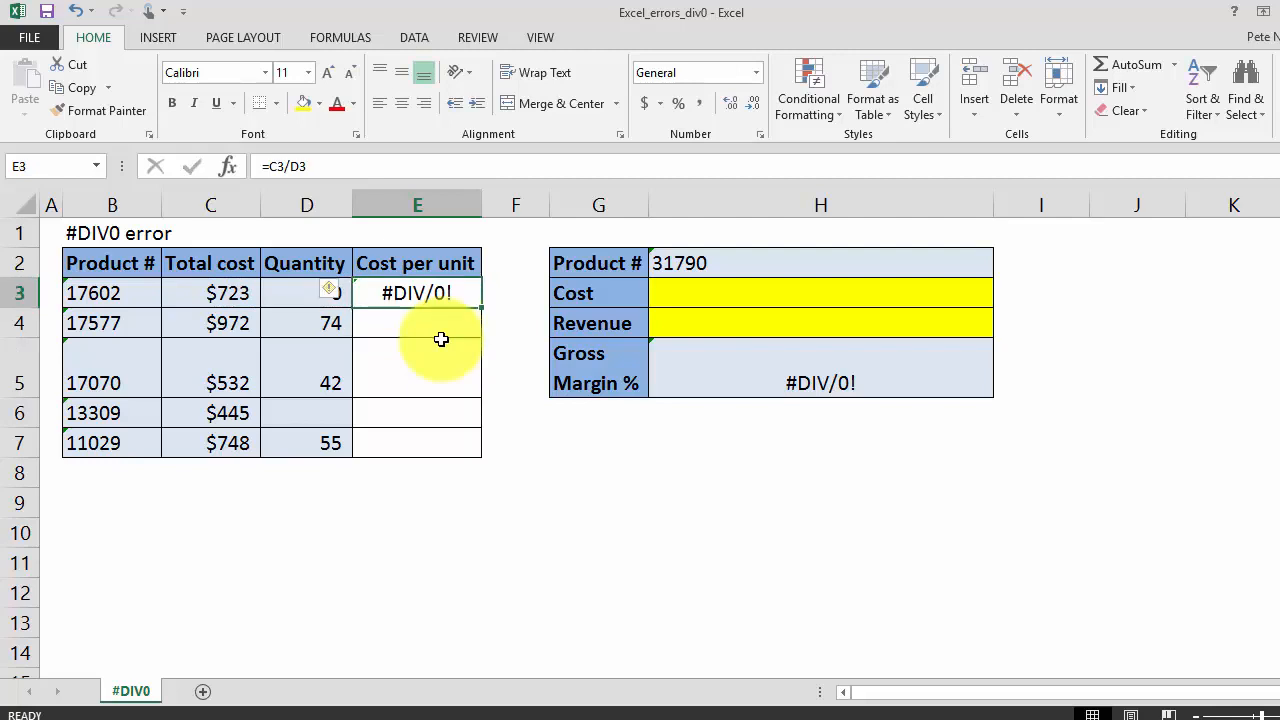
Fill the cost-per-unit formula from E3 down through E7
key("shift+Down")
key("shift+Down")
key("shift+Down")
key("shift+Down")
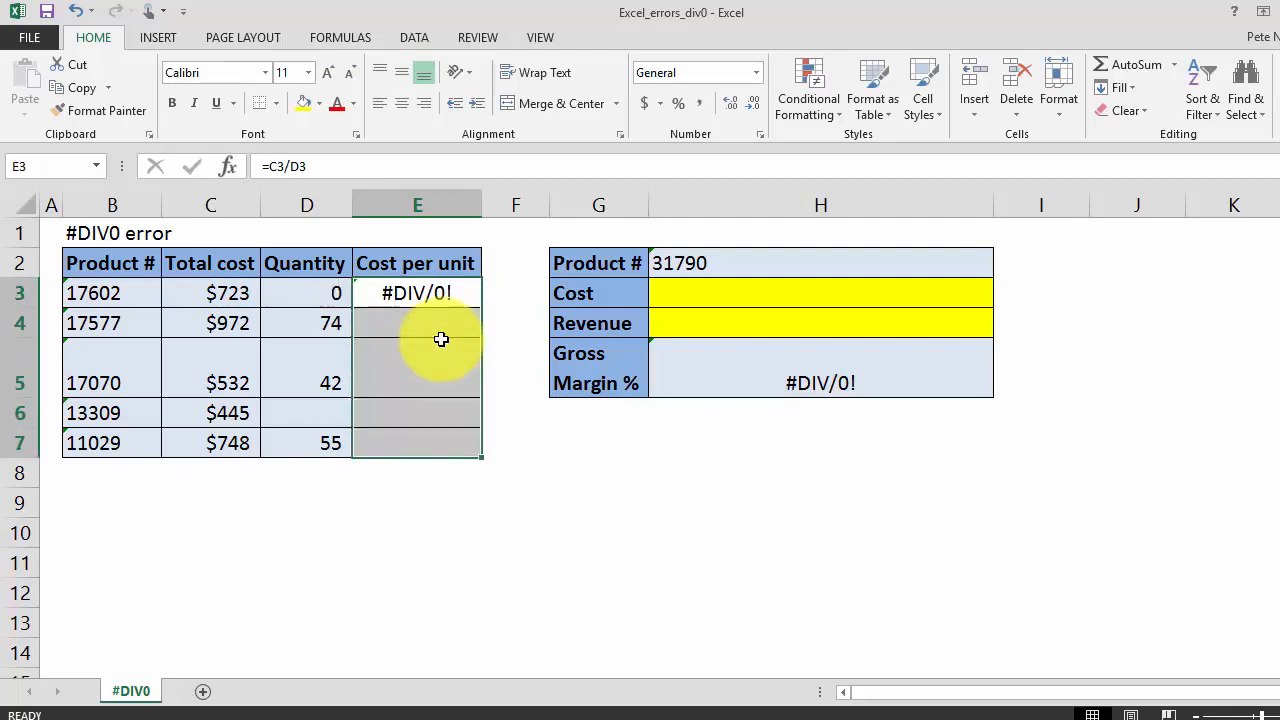
key("ctrl+d")
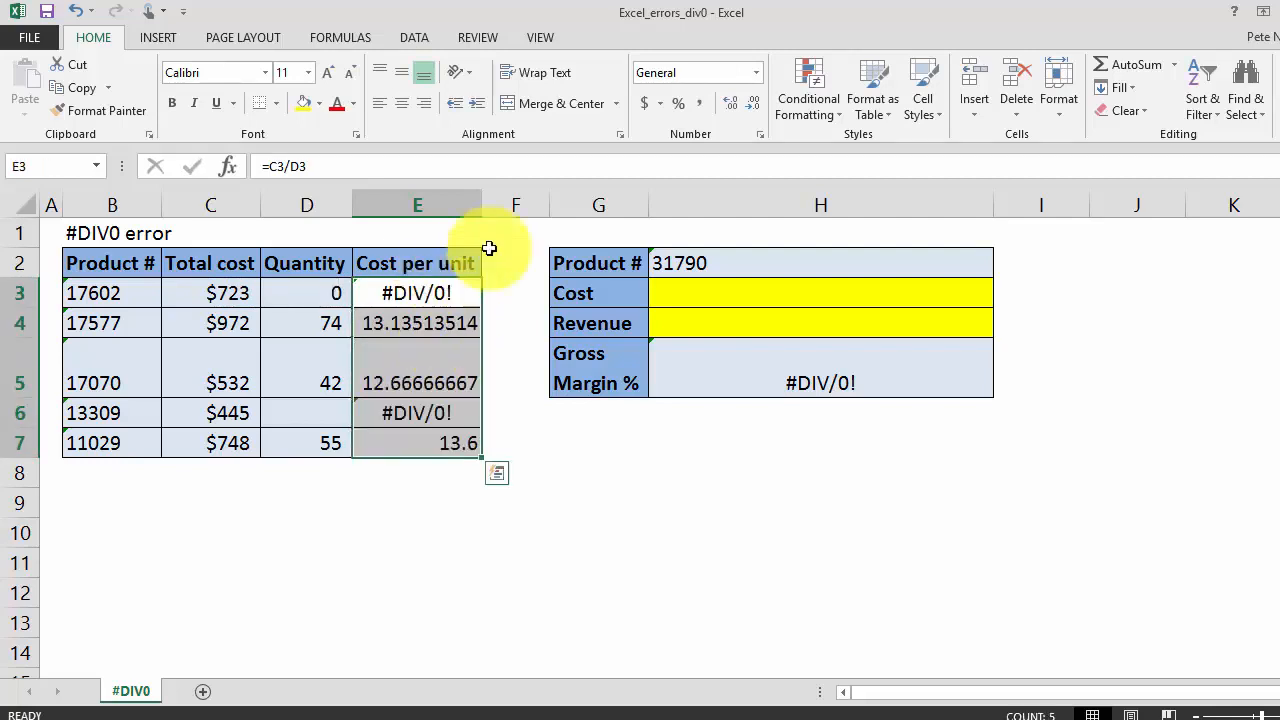
Format the cost-per-unit cells E3:E7 in Comma Style with no decimal places
left_click(719, 102)
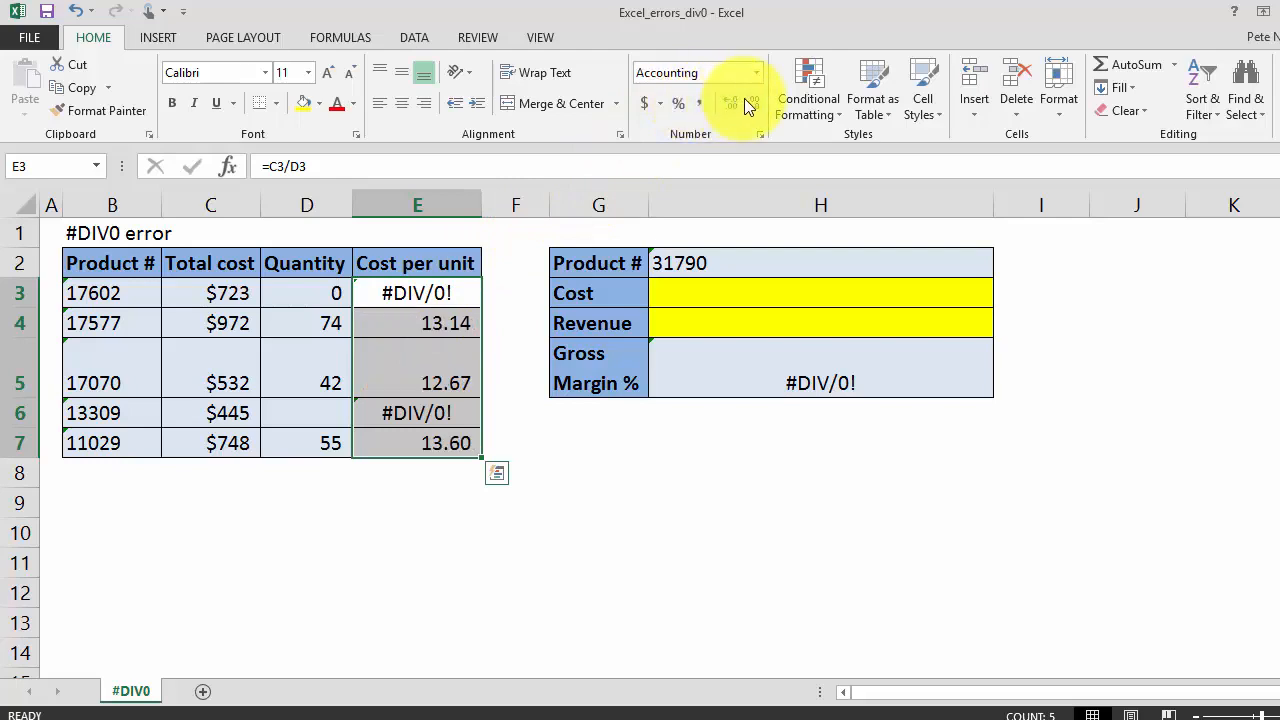
left_click(727, 104)
left_click(727, 104)
left_click(431, 320)
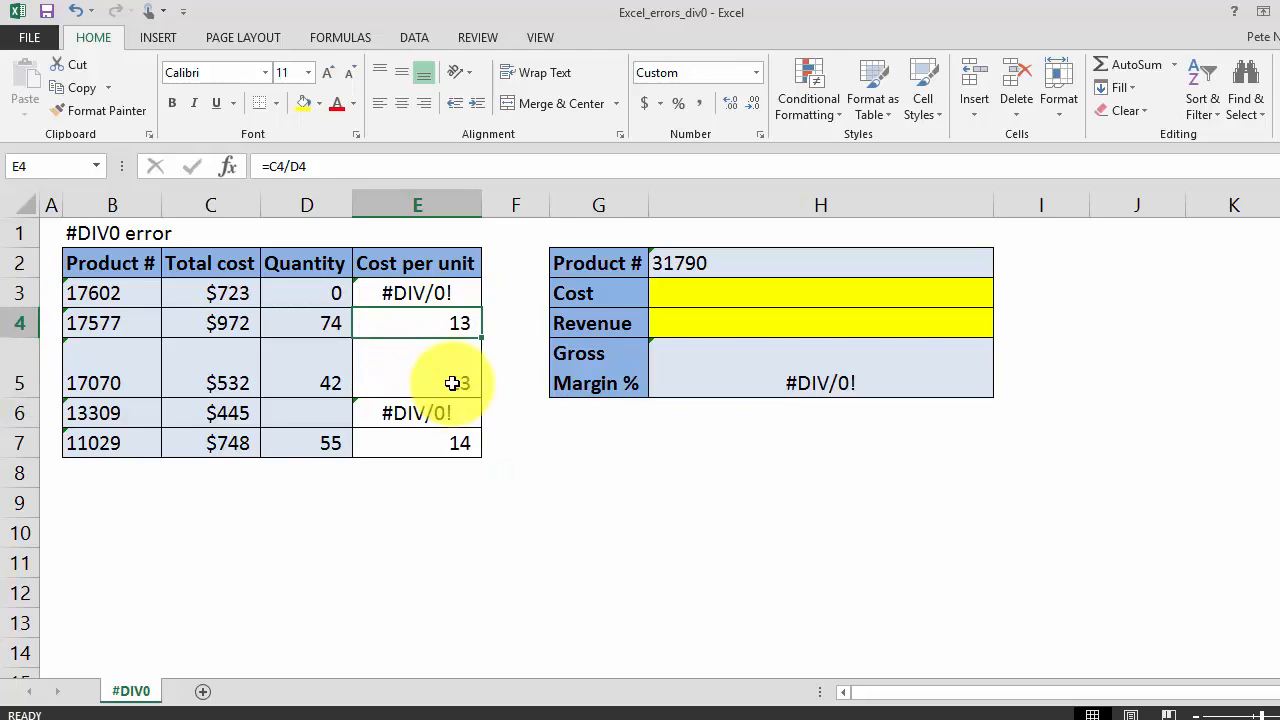
left_click(425, 292)
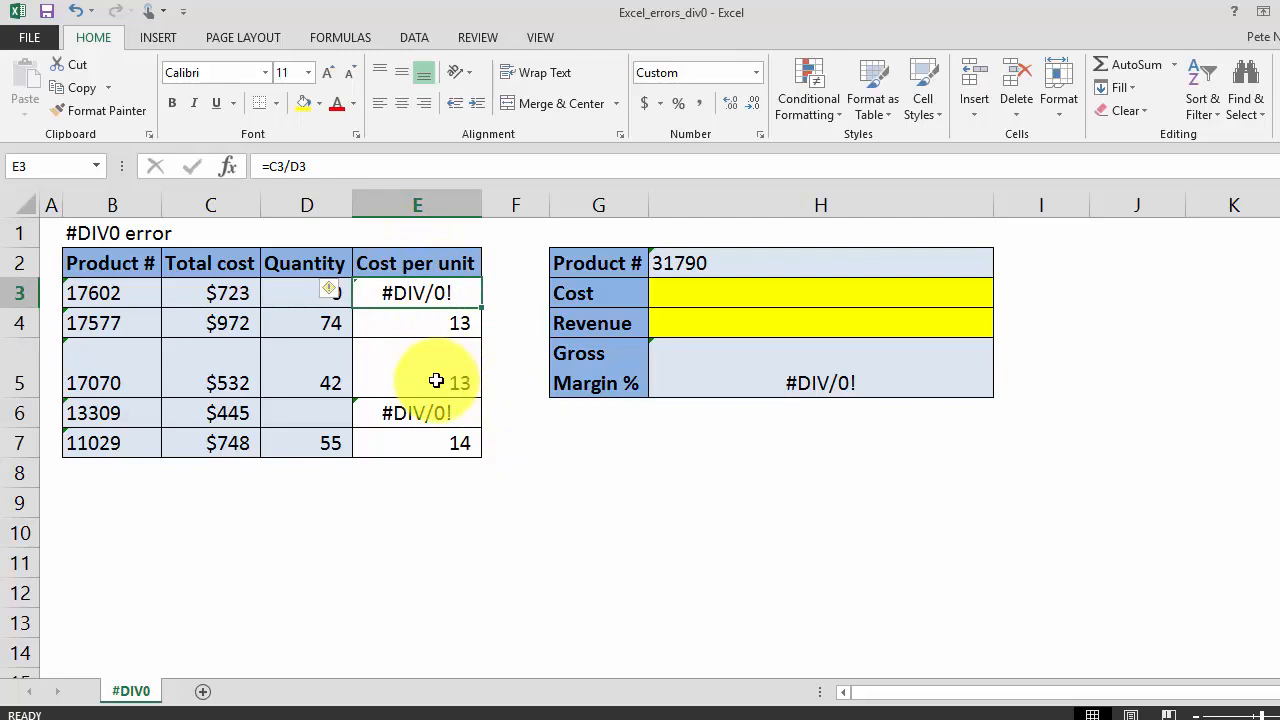
left_click(280, 367)
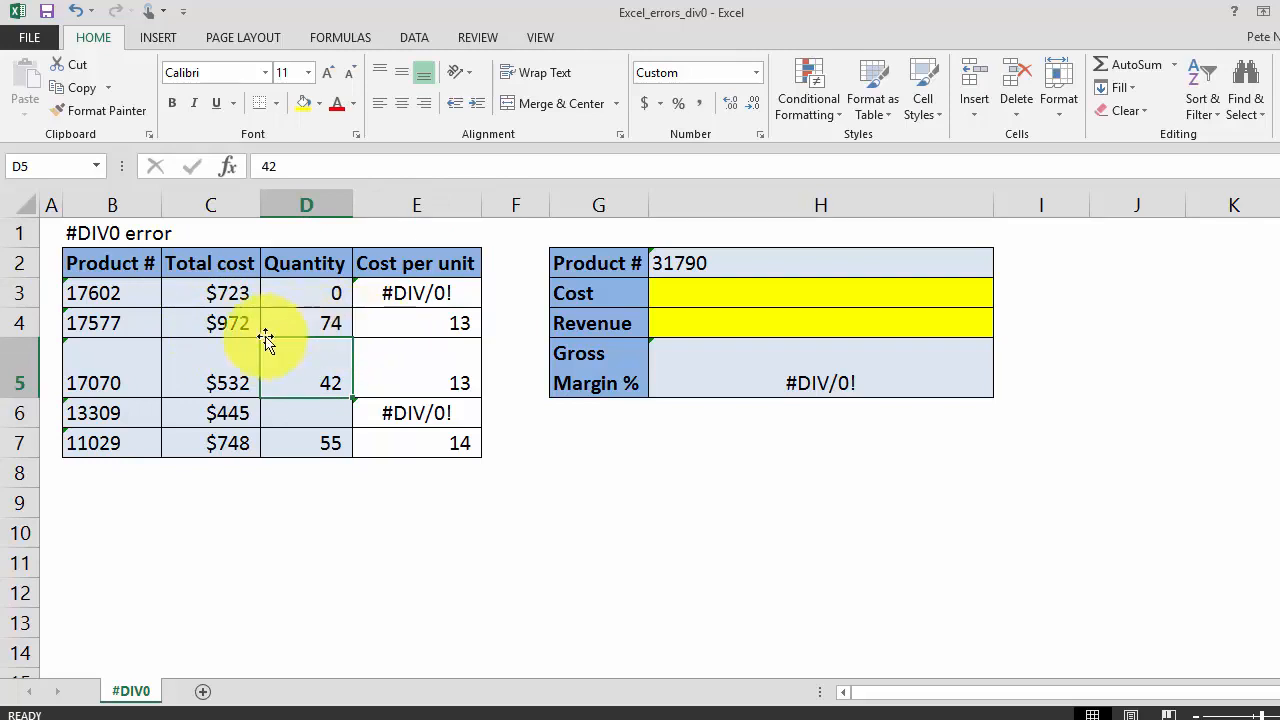
left_click(314, 449)
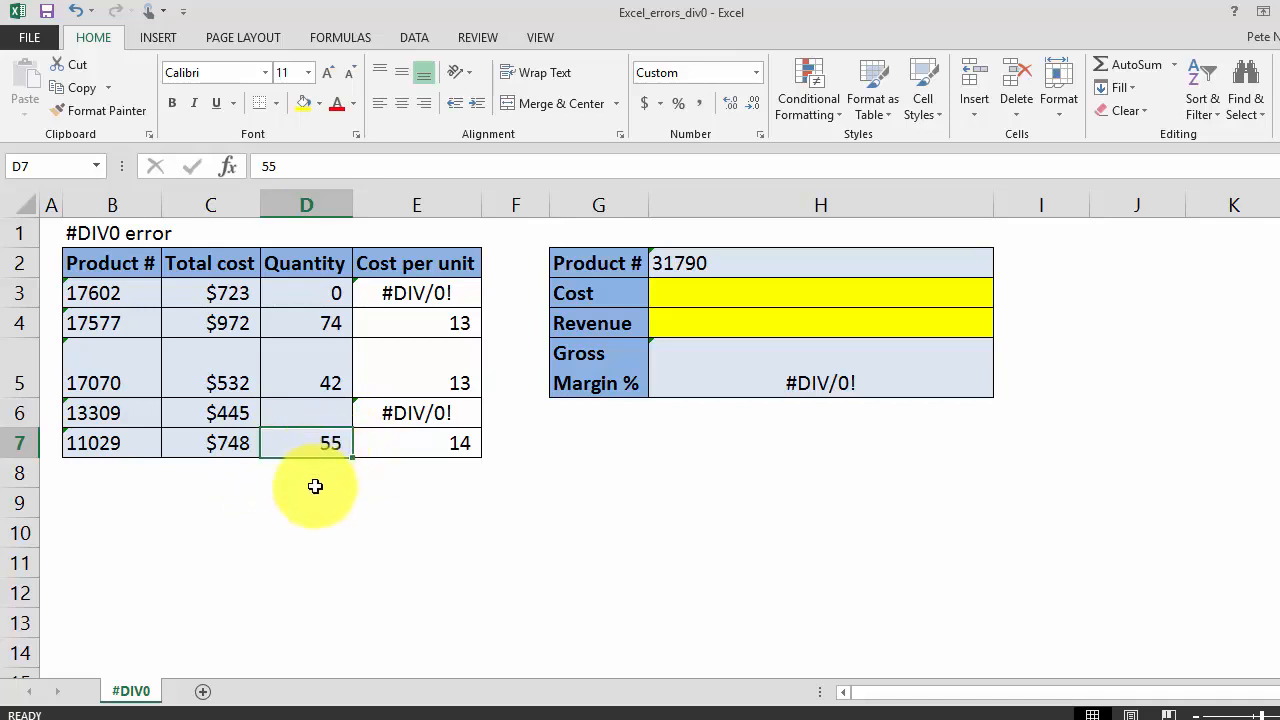
Enter =IFERROR(C3/D3,"") in E3 so that a division error returns a blank
left_click(420, 292)
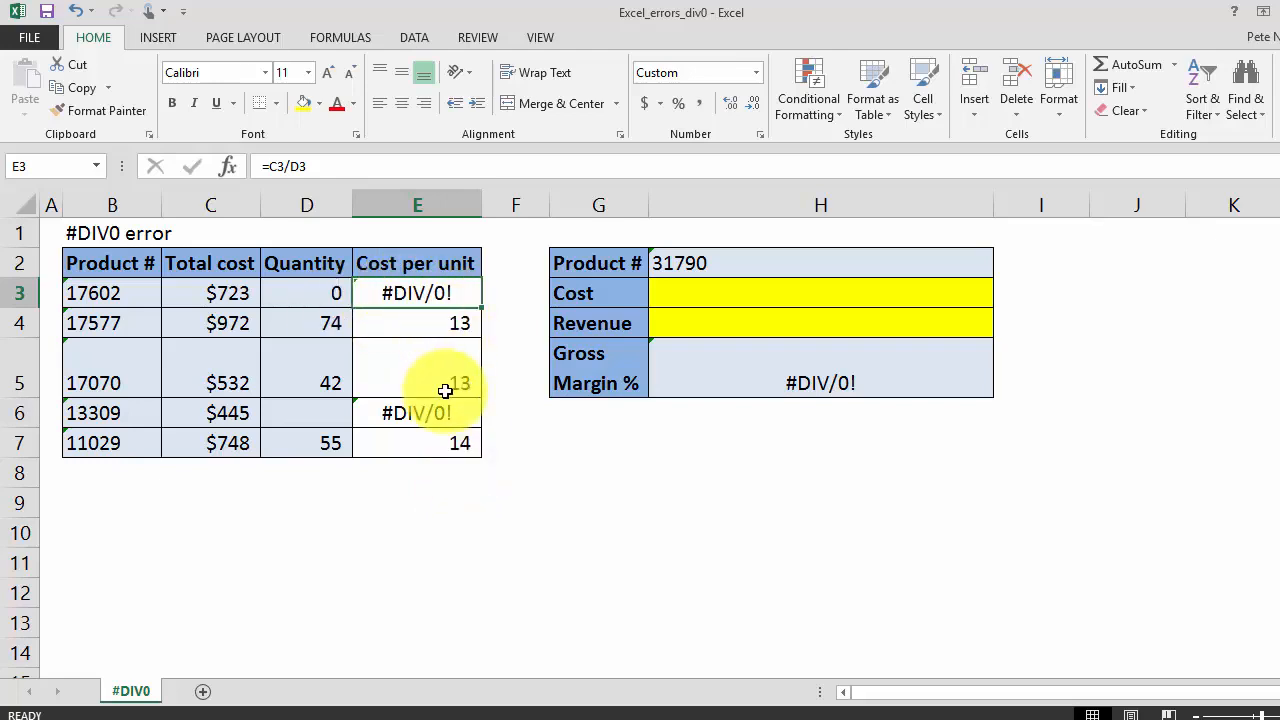
type("=if")
key("Down")
key("Tab")
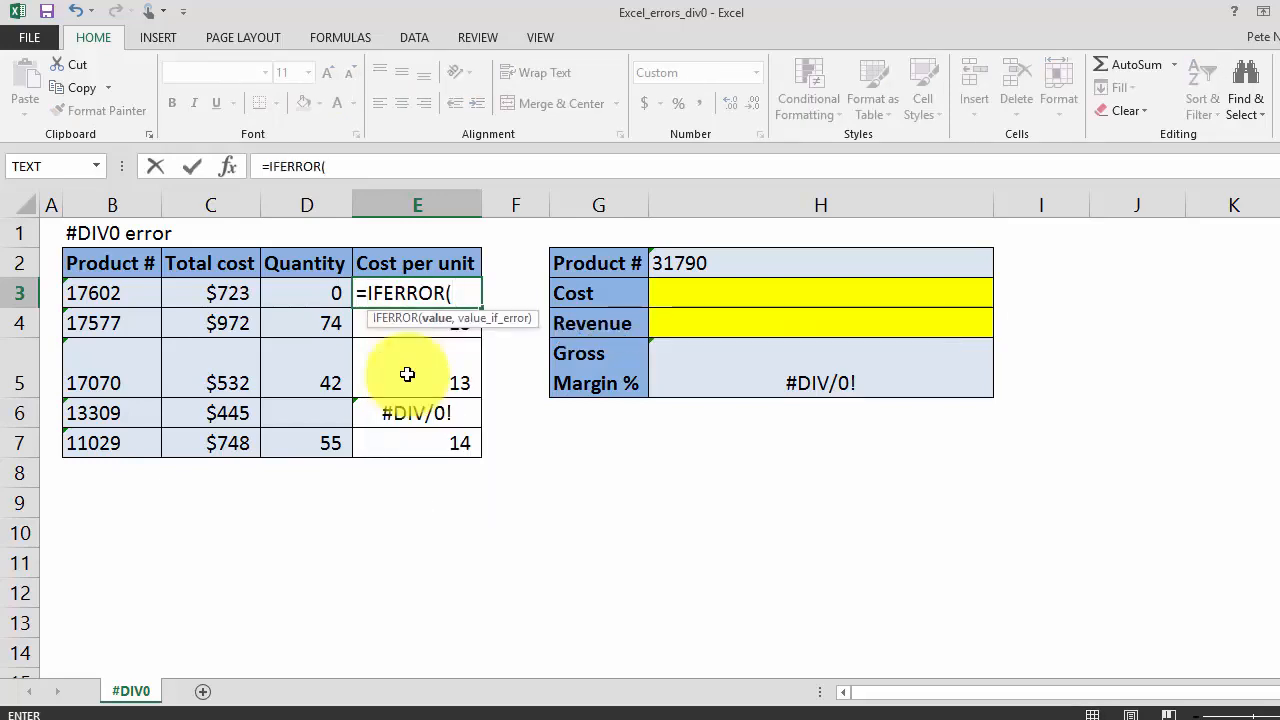
key("Left")
key("Left")
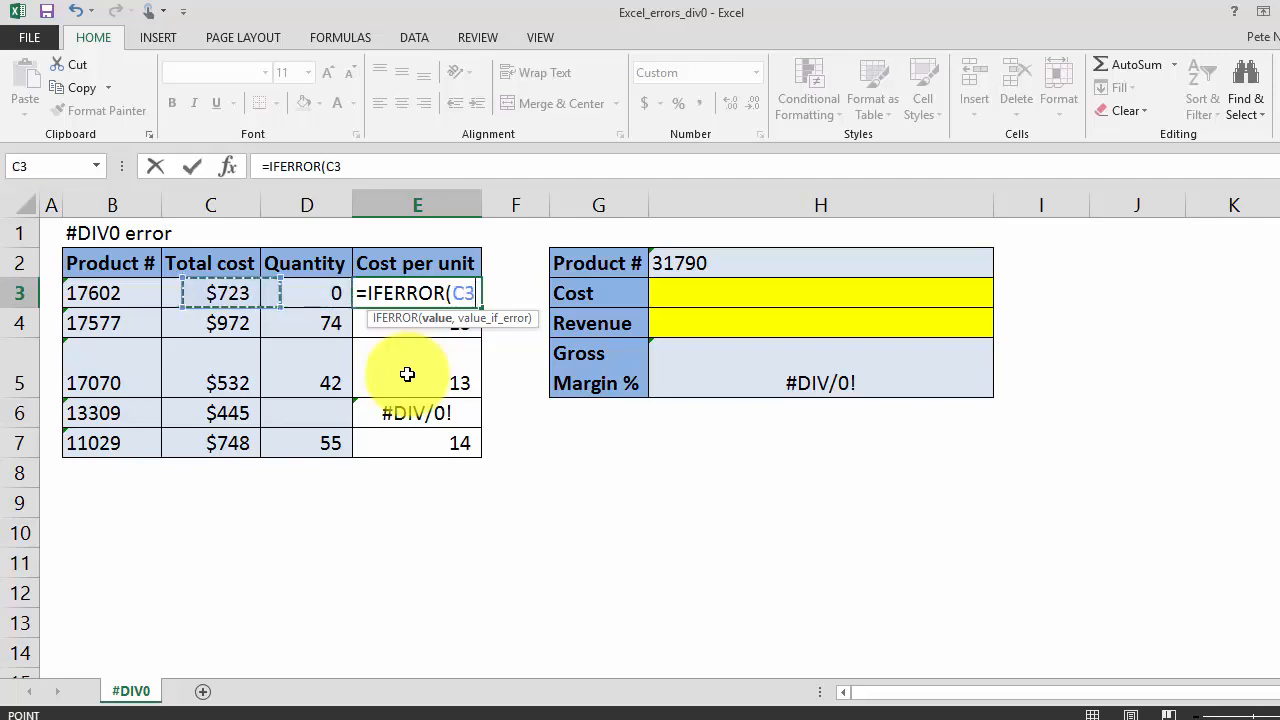
type("/")
key("Left")
key("Left")
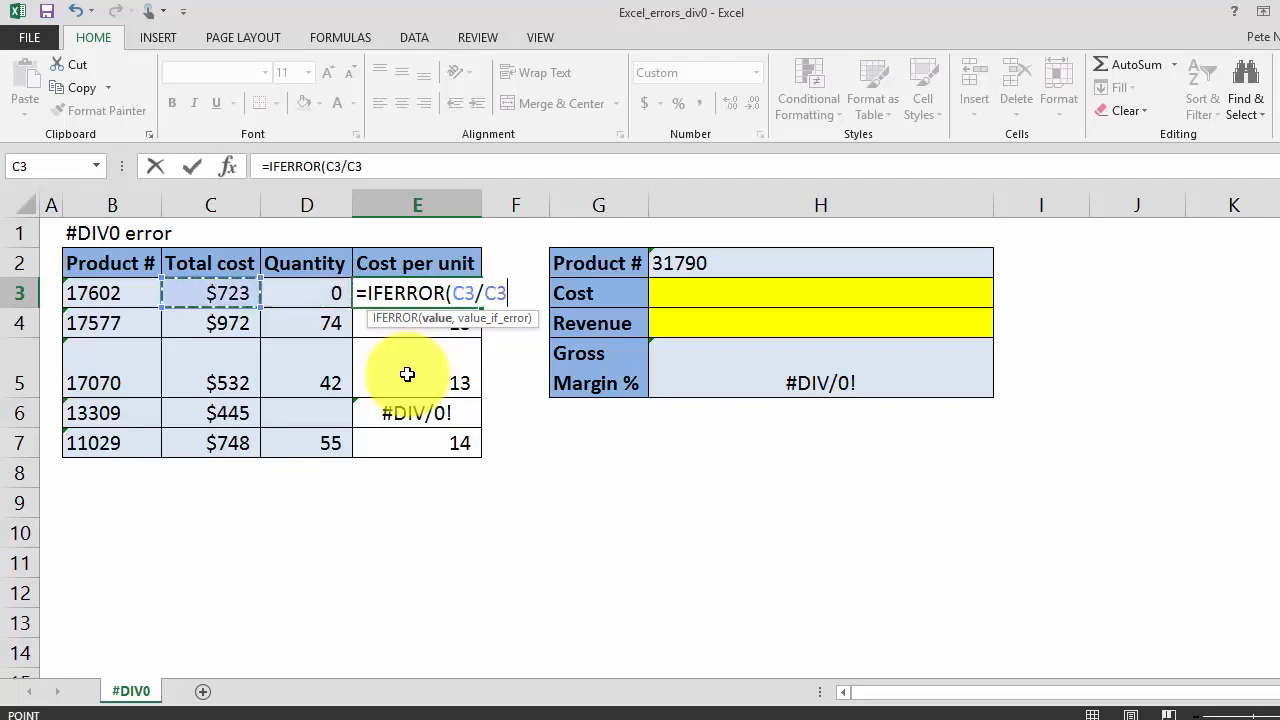
key("Right")
type(",")
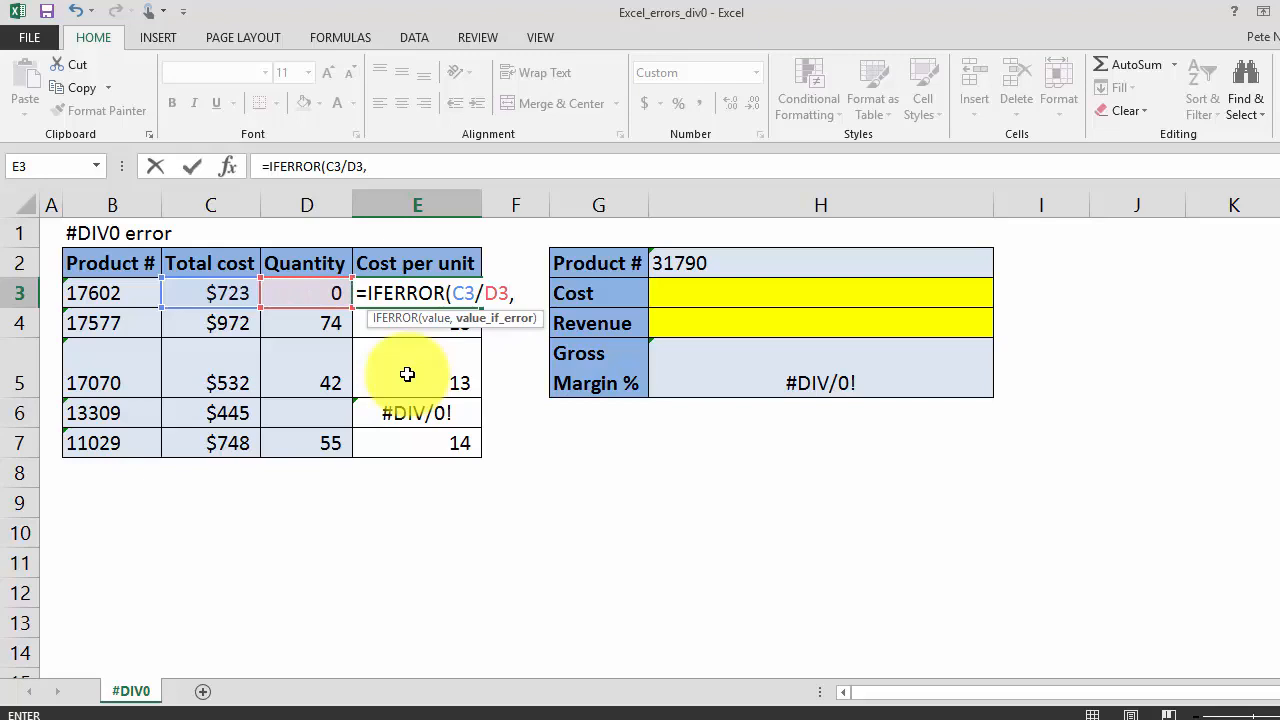
type("\"\")")
key("Return")
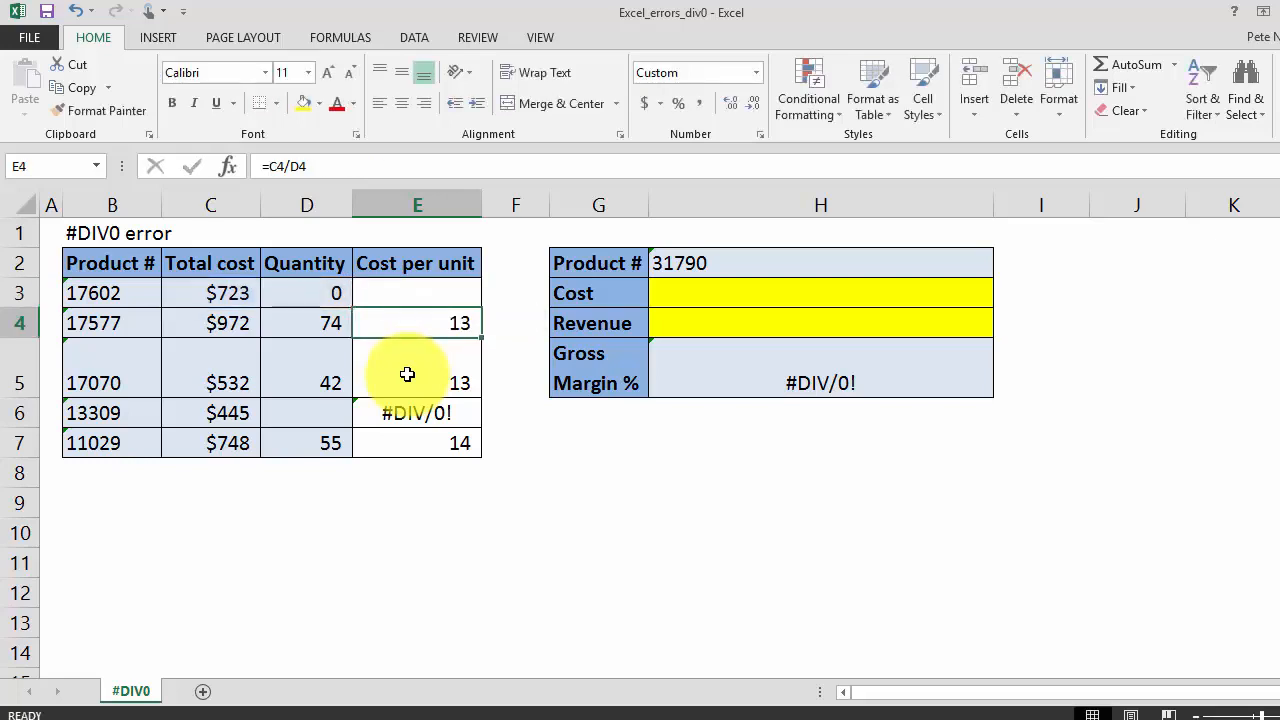
Copy the IFERROR formula from E3 down the Cost per unit column through E7
left_click(449, 284)
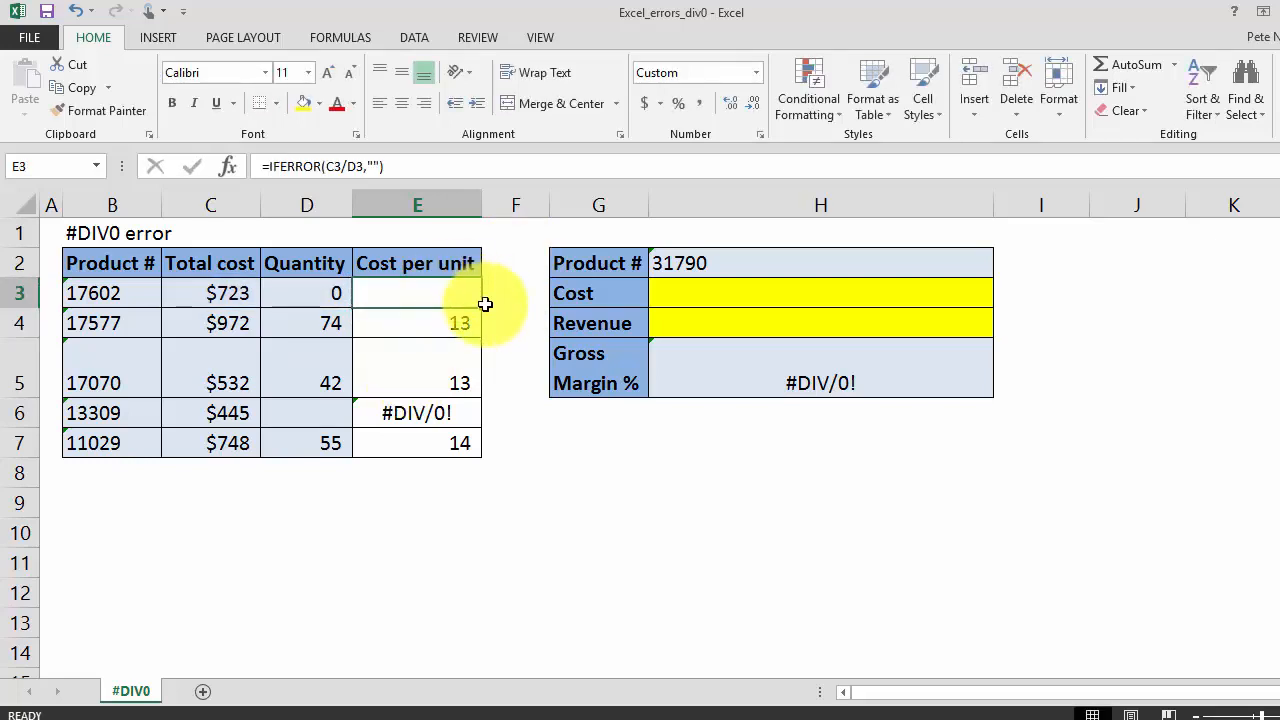
left_click(486, 300)
left_click(449, 294)
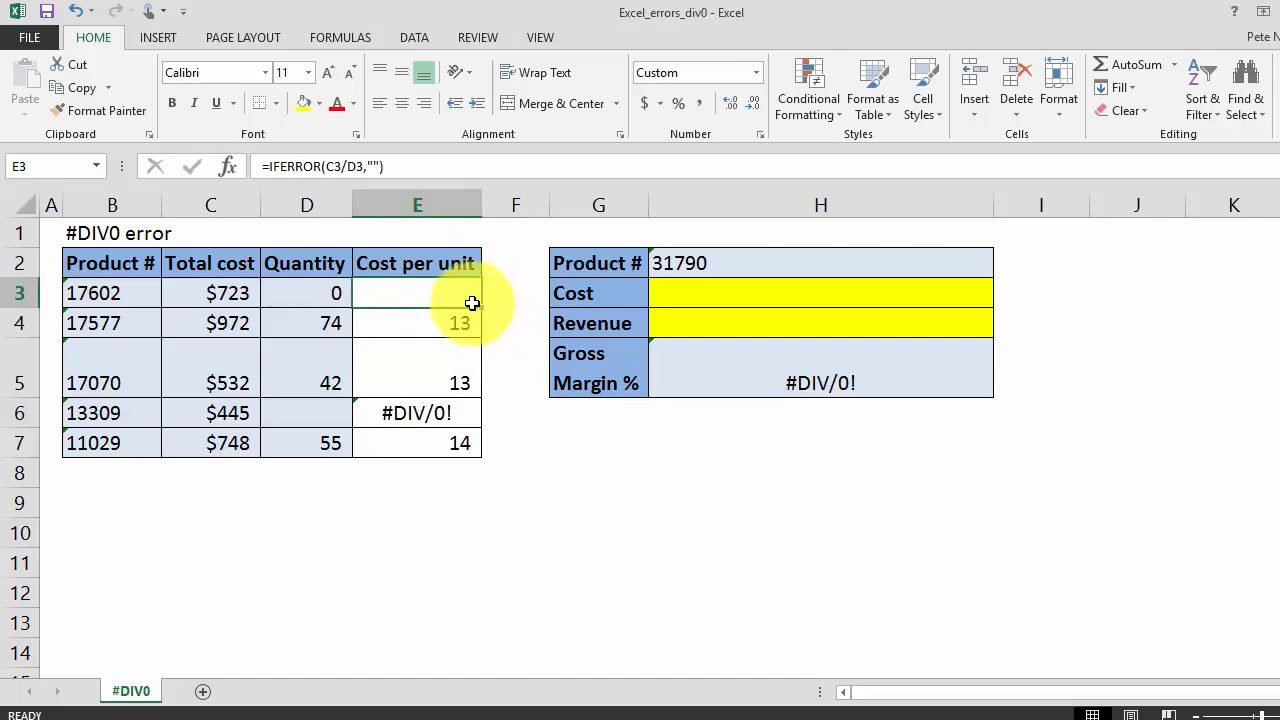
left_click_drag(480, 304, 467, 464)
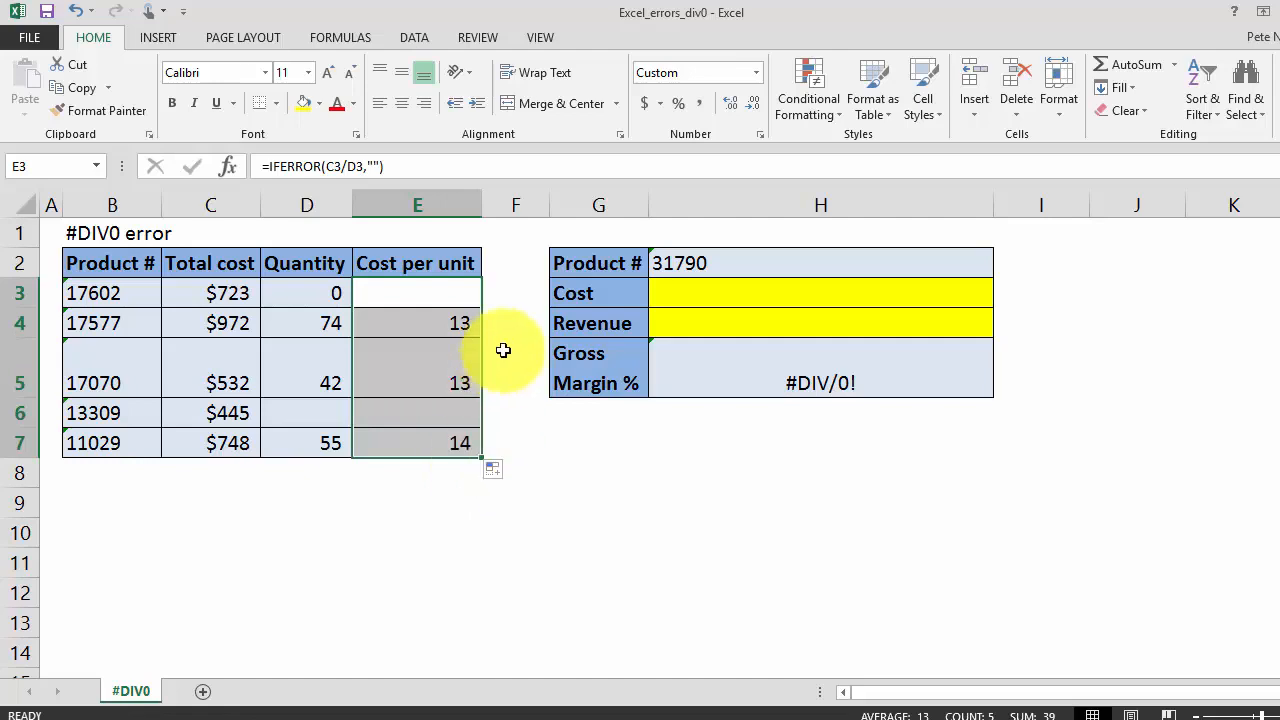
left_click(451, 294)
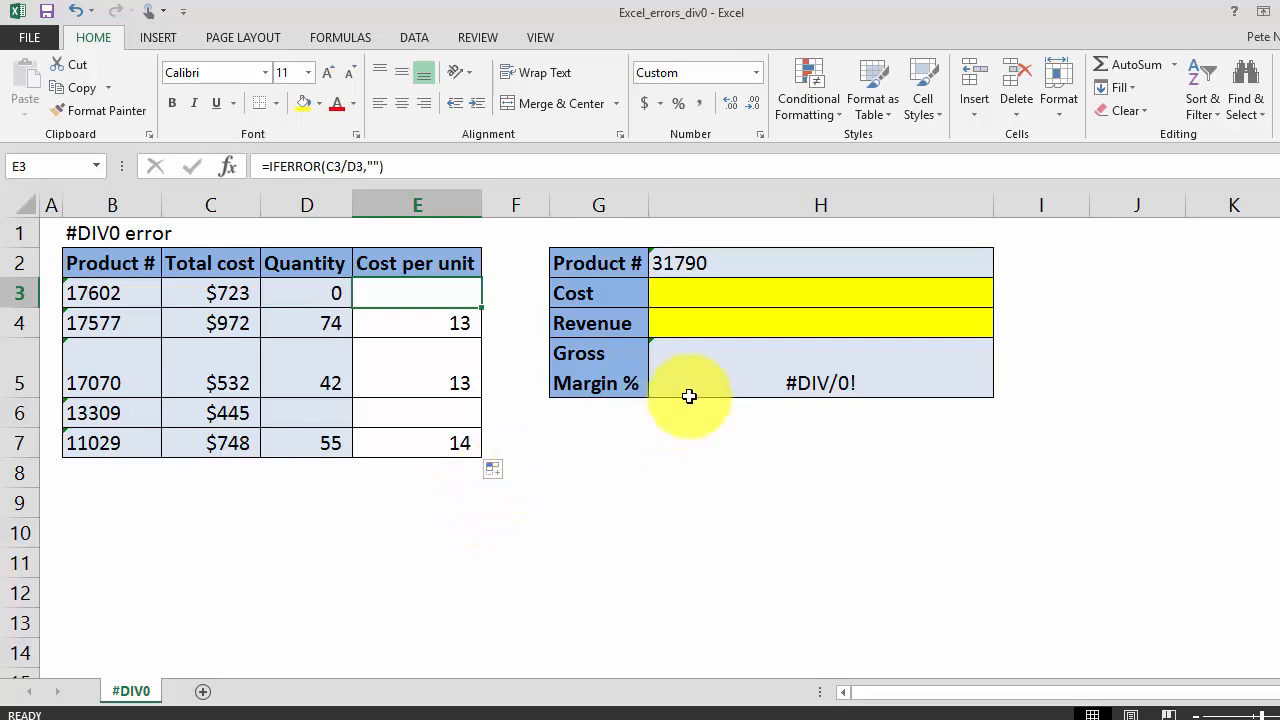
left_click(836, 294)
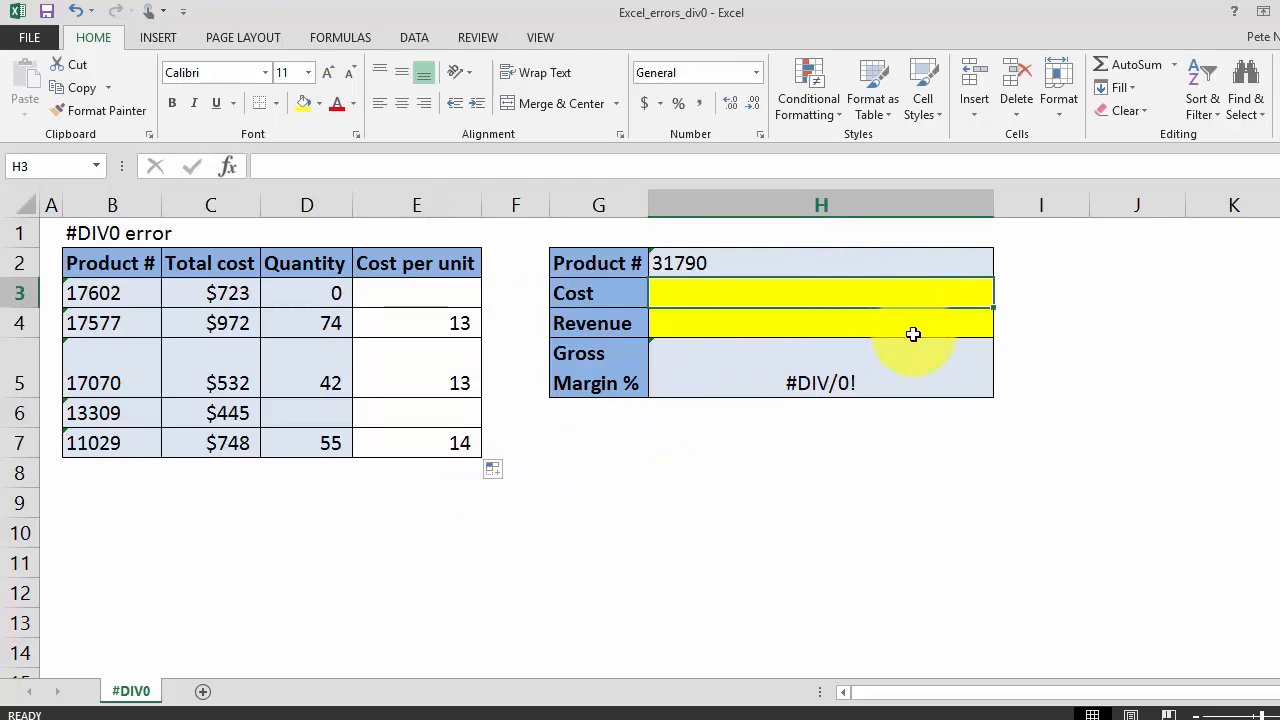
left_click(949, 375)
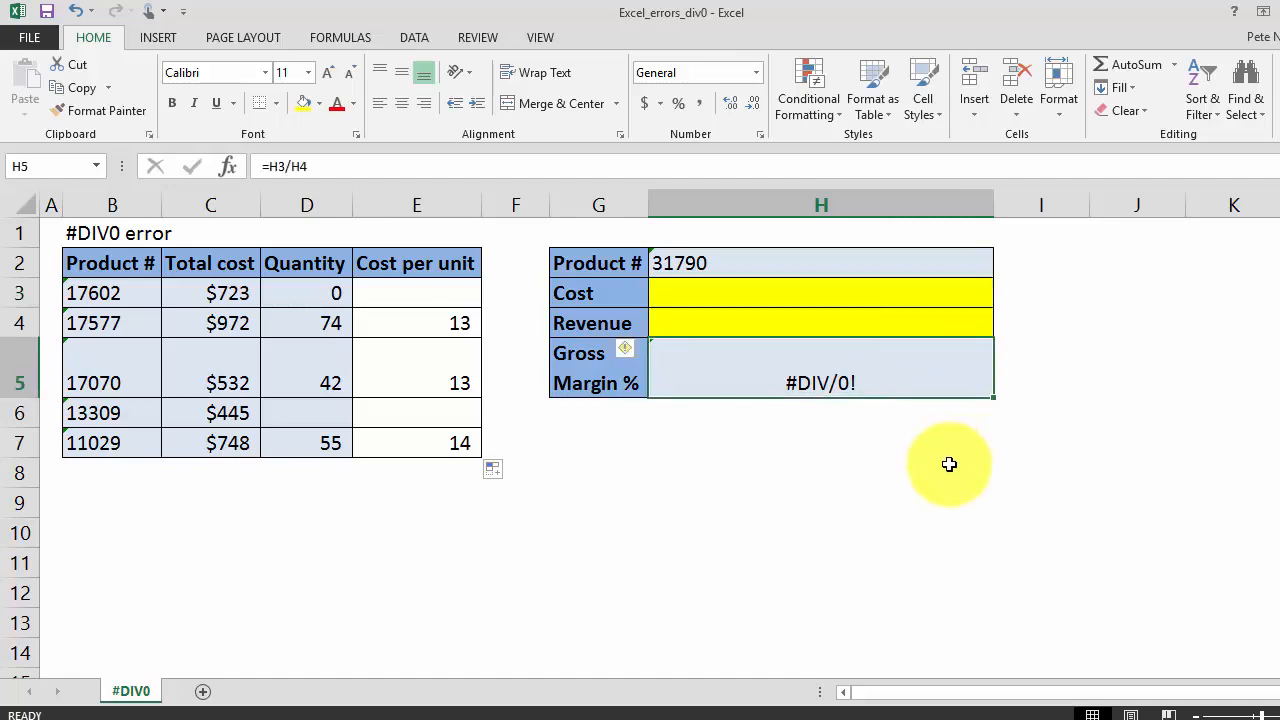
left_click(884, 446)
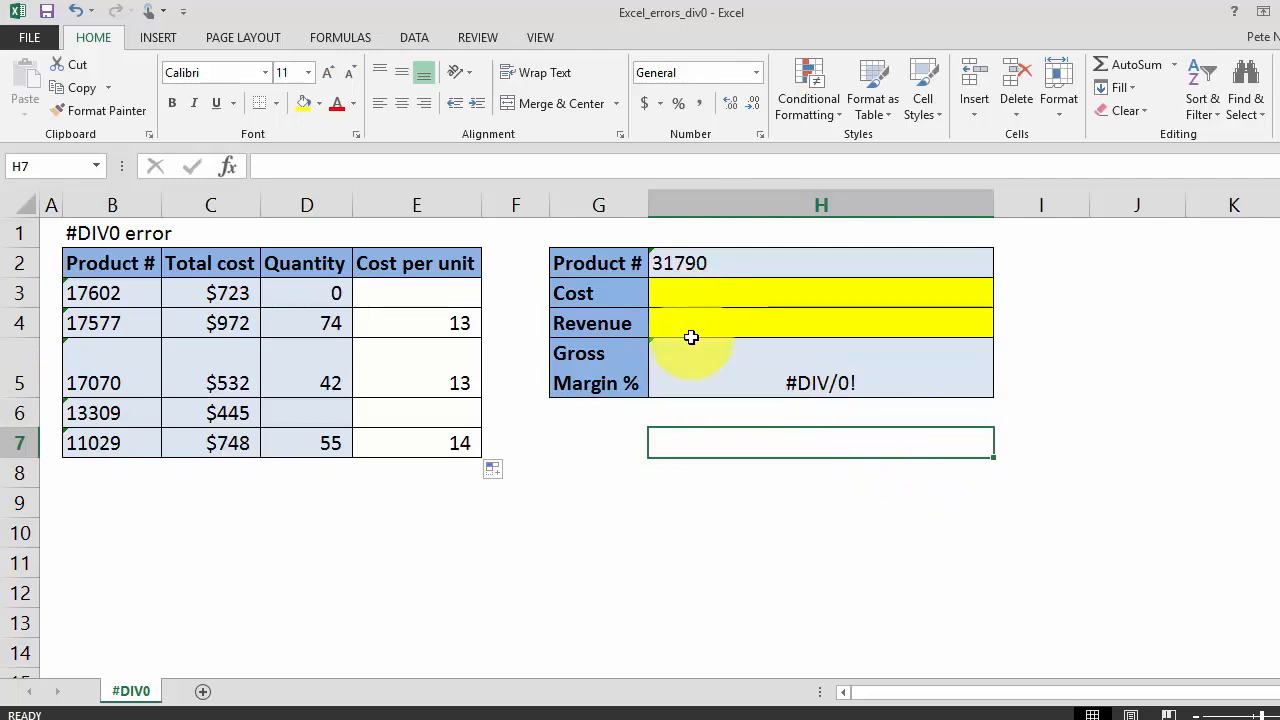
left_click(702, 307)
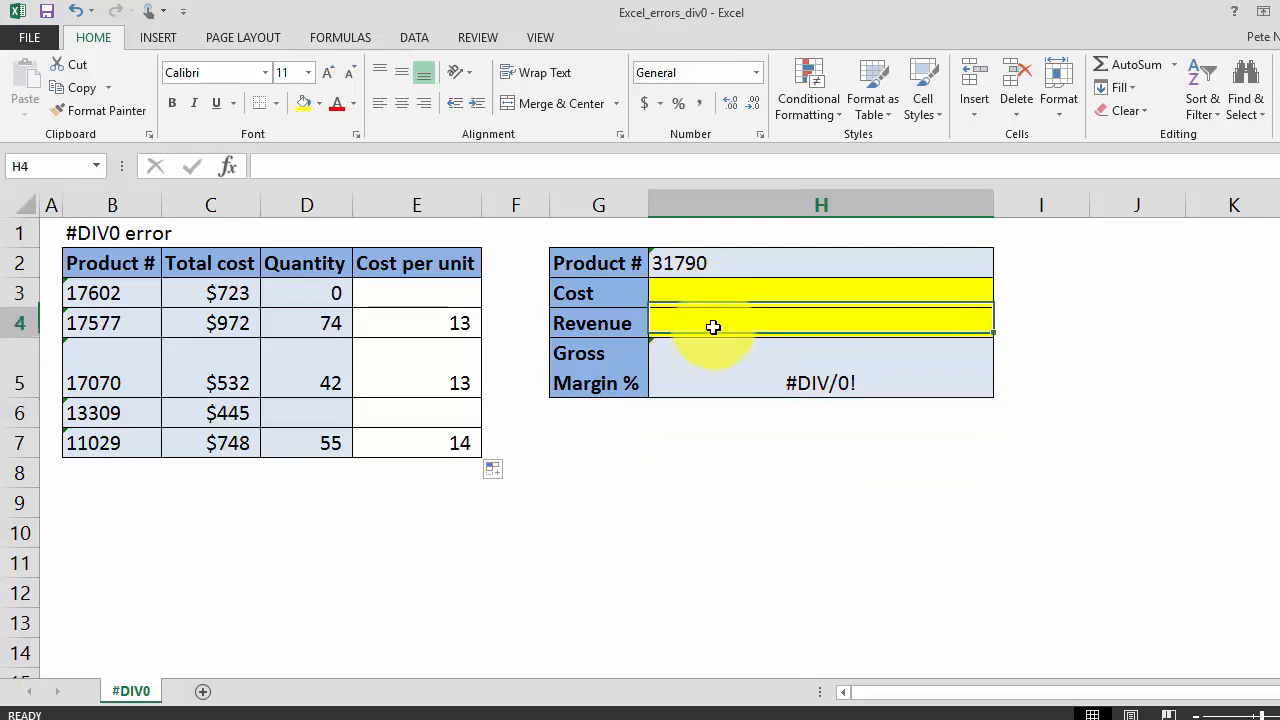
left_click(706, 479)
Replace the Gross Margin % formula in H5 with =IFERROR(H3/H4,"Please enter cost and revenue above")
left_click(728, 444)
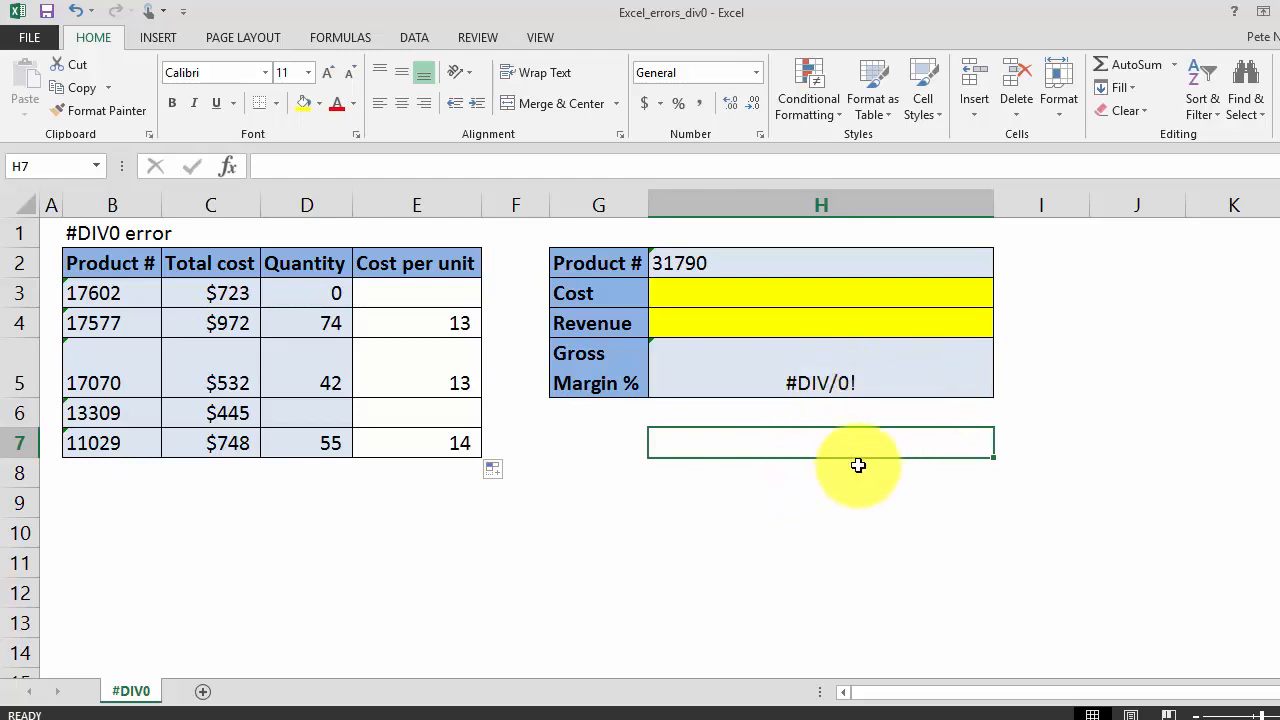
key("Up")
key("Up")
type("=")
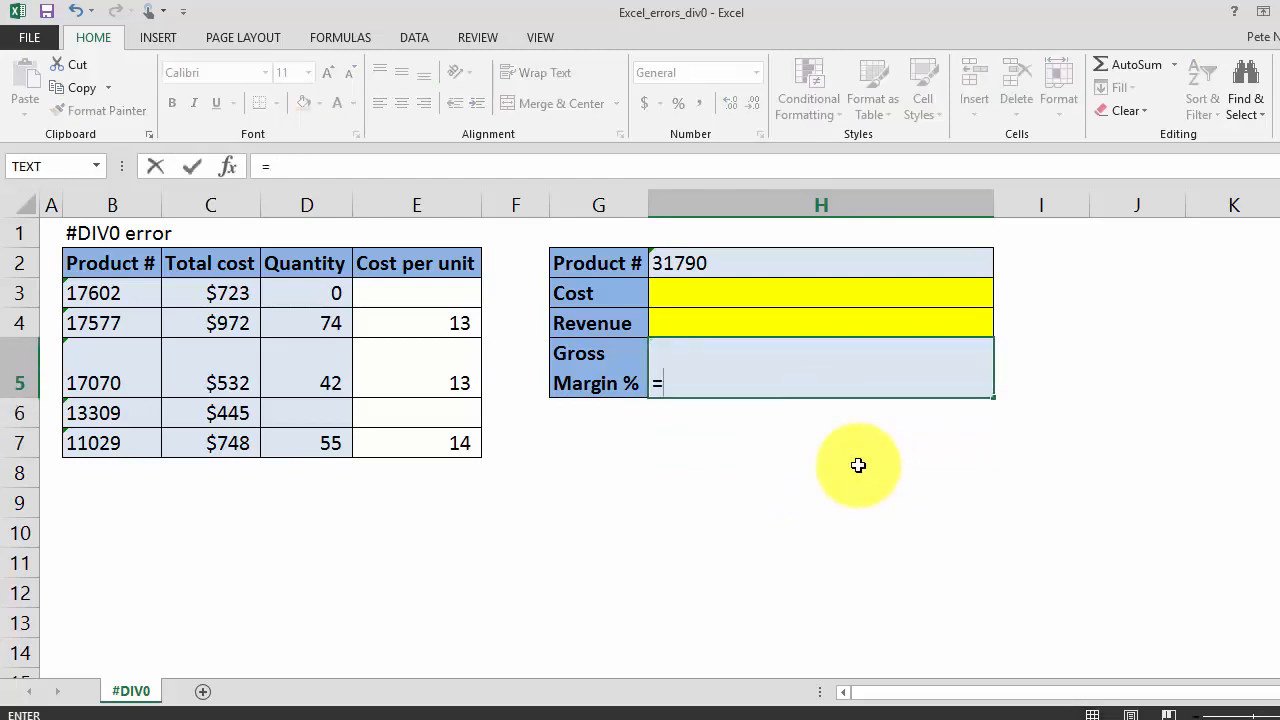
type("if")
key("Down")
key("Tab")
key("Up")
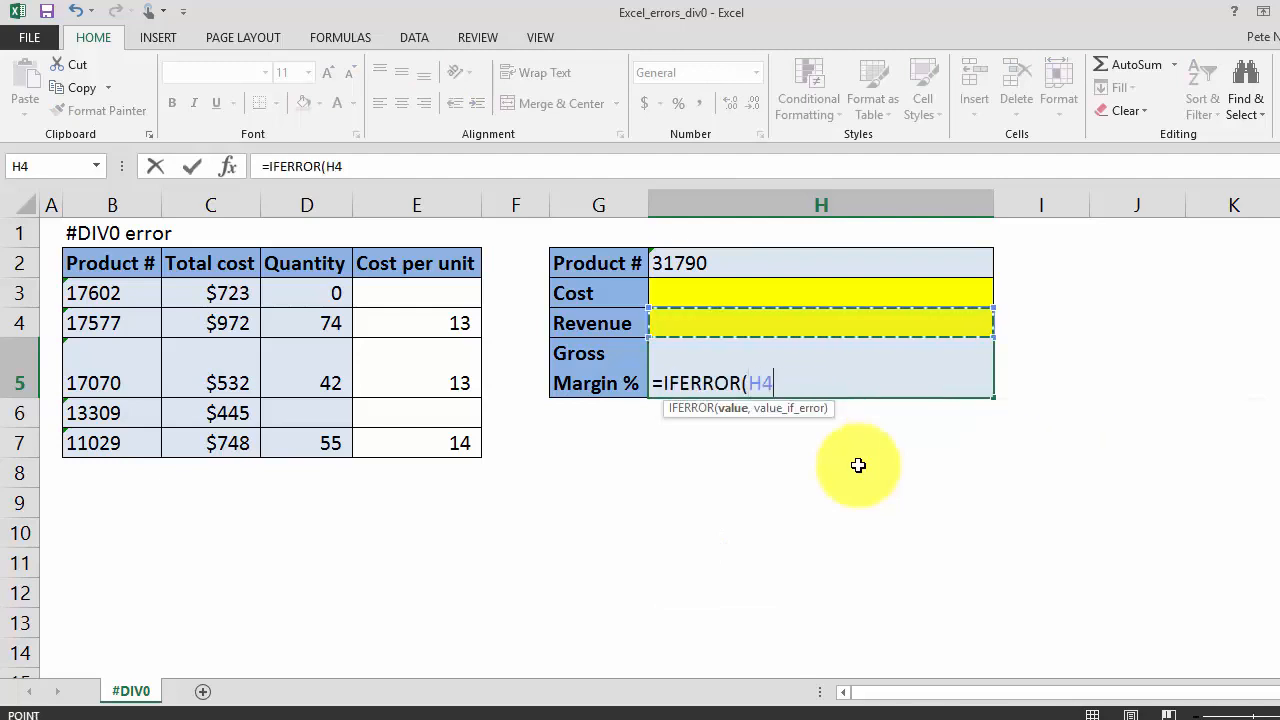
key("Up")
type("/")
key("Up")
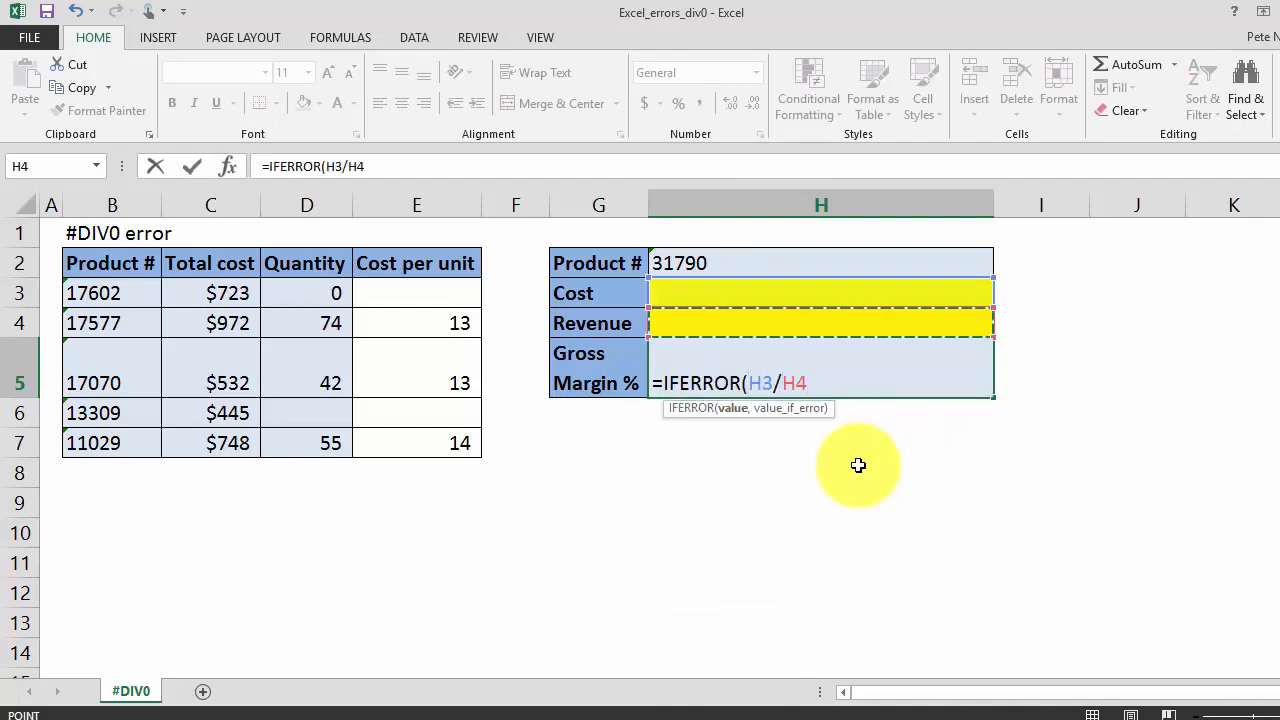
type(",\"")
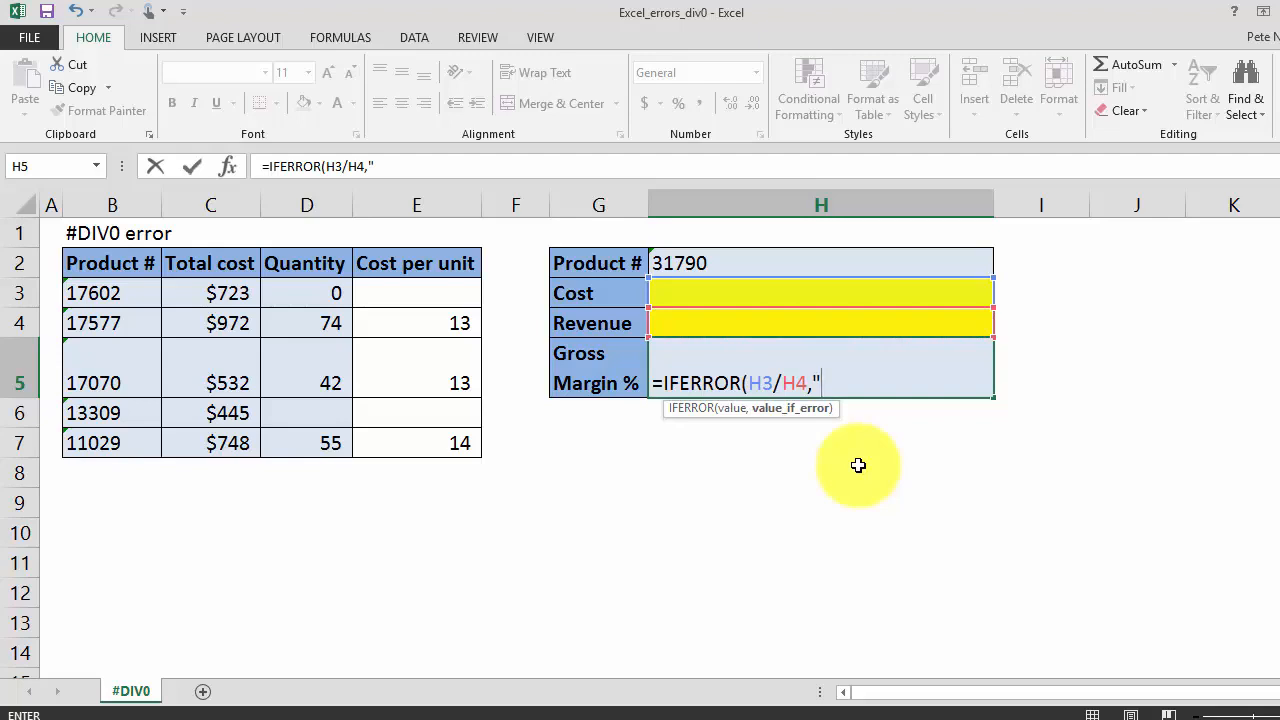
type("Please ent")
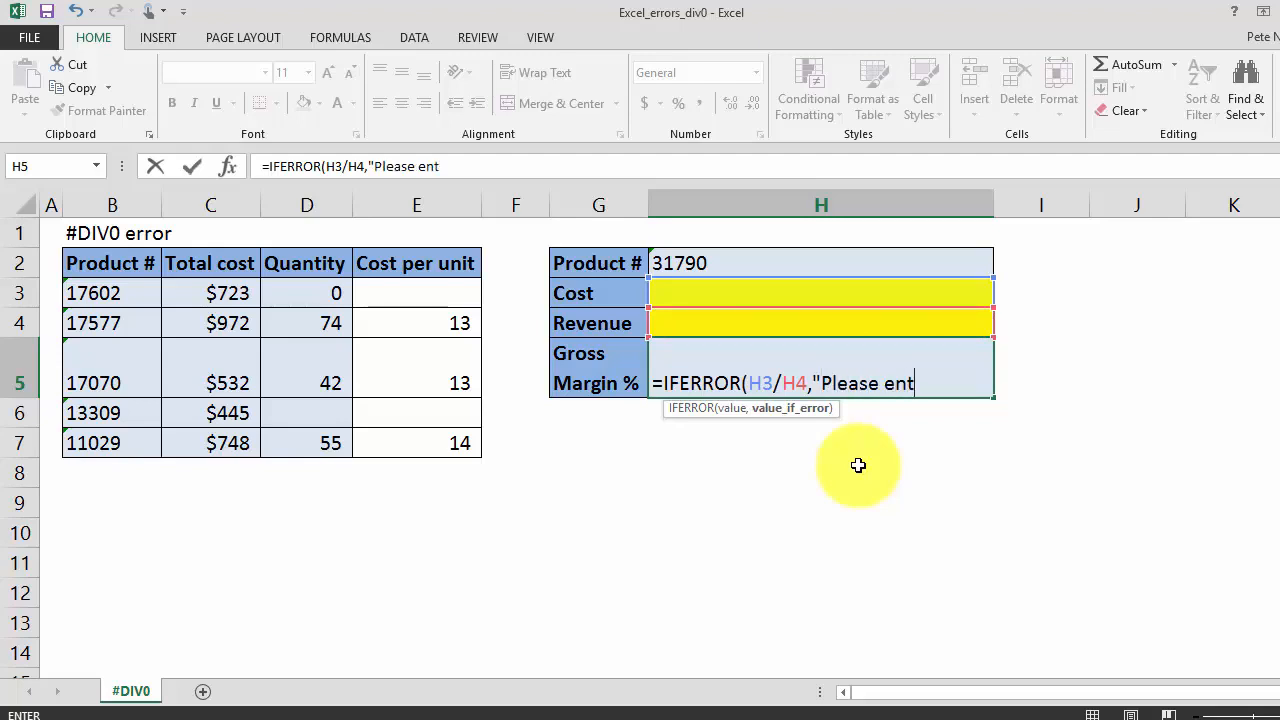
type("er cost and rev")
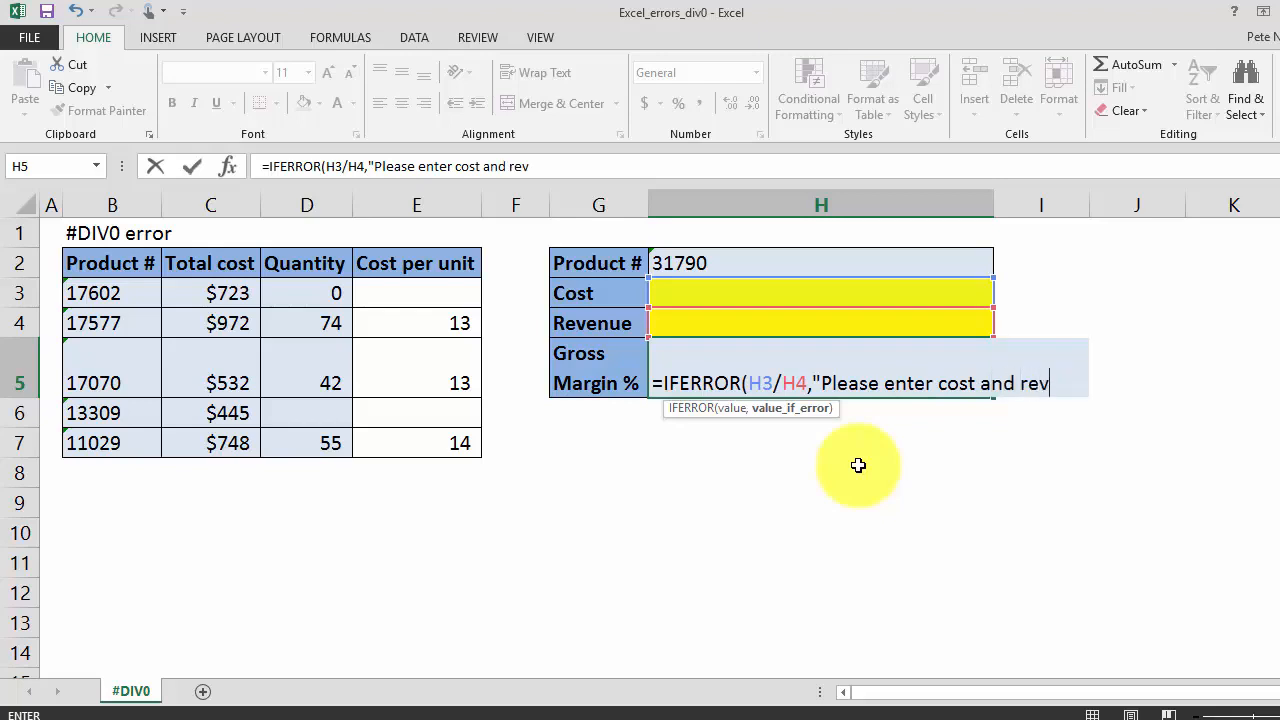
type("enue above\"")
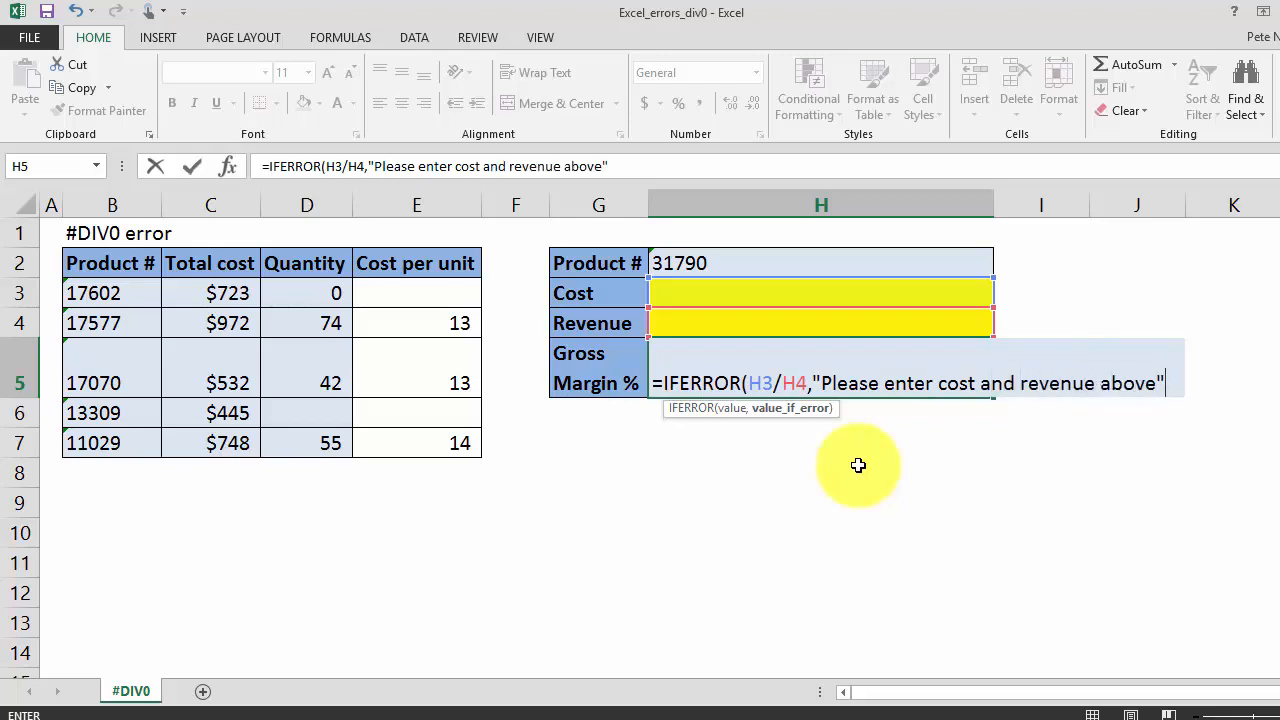
type(")")
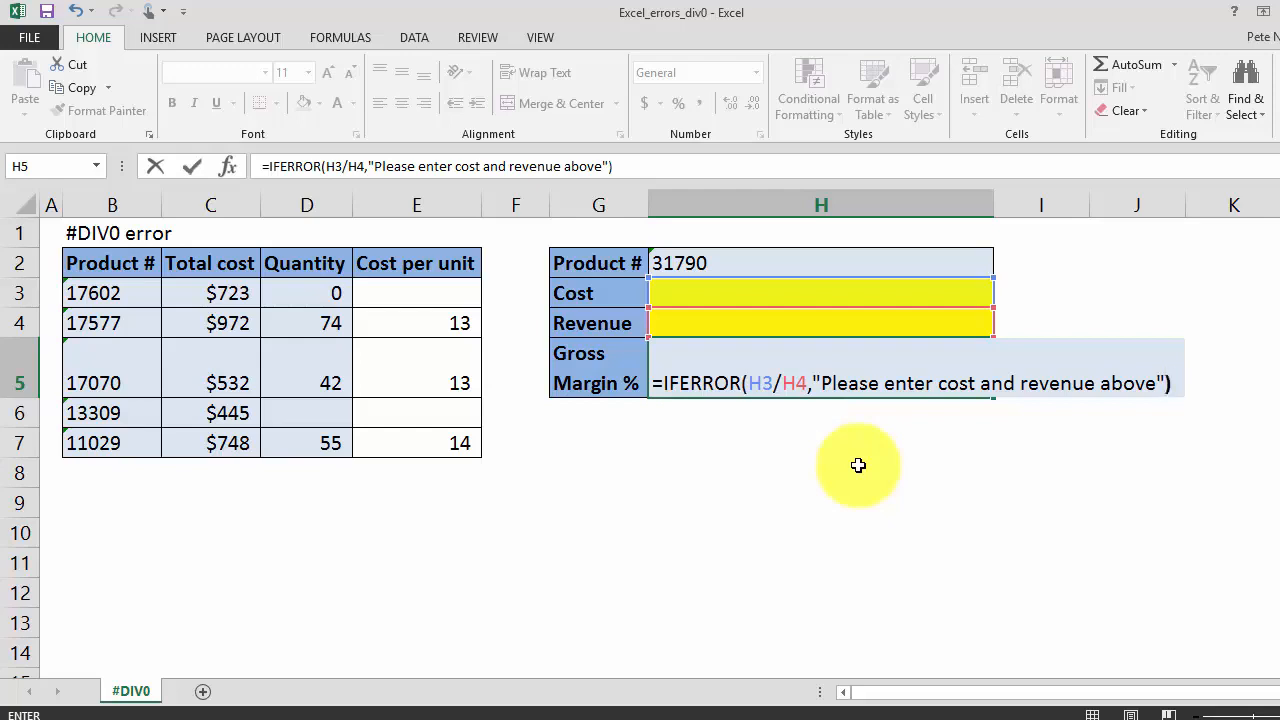
key("Return")
key("Up")
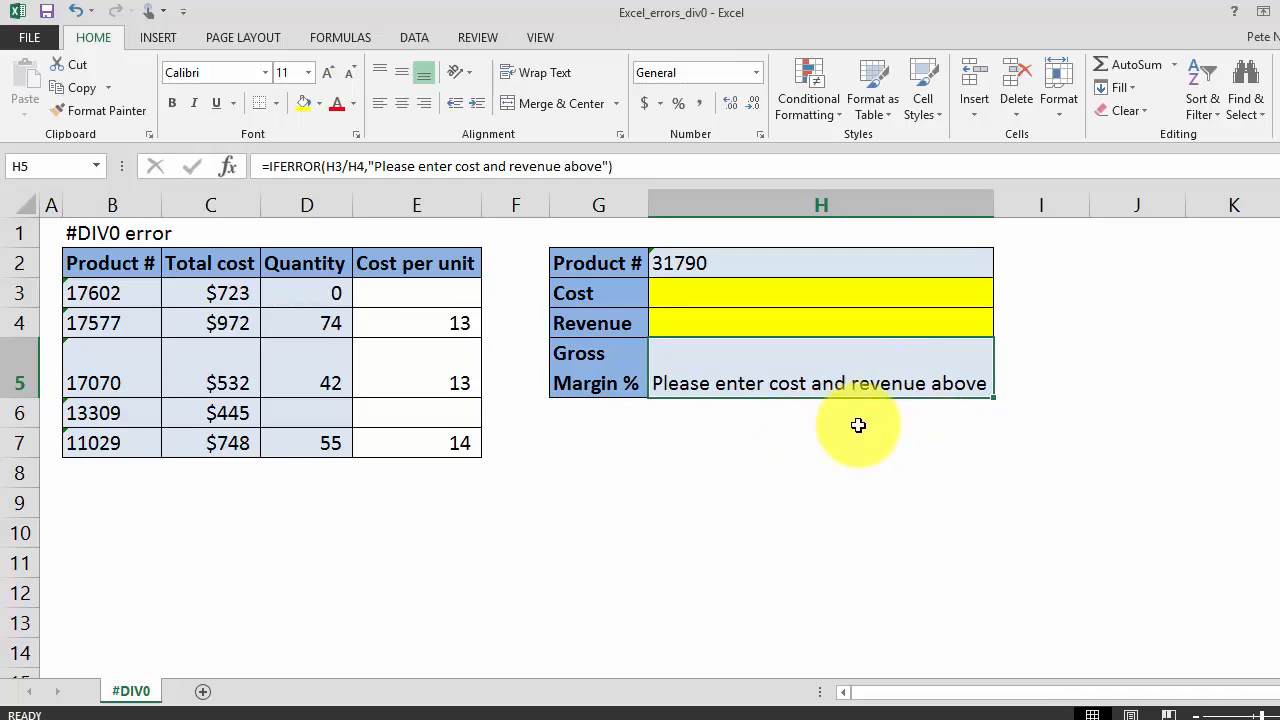
Enter a cost of 525 in H3 and a revenue of 1250 in H4 for the gross margin calculation
key("Up")
key("Up")
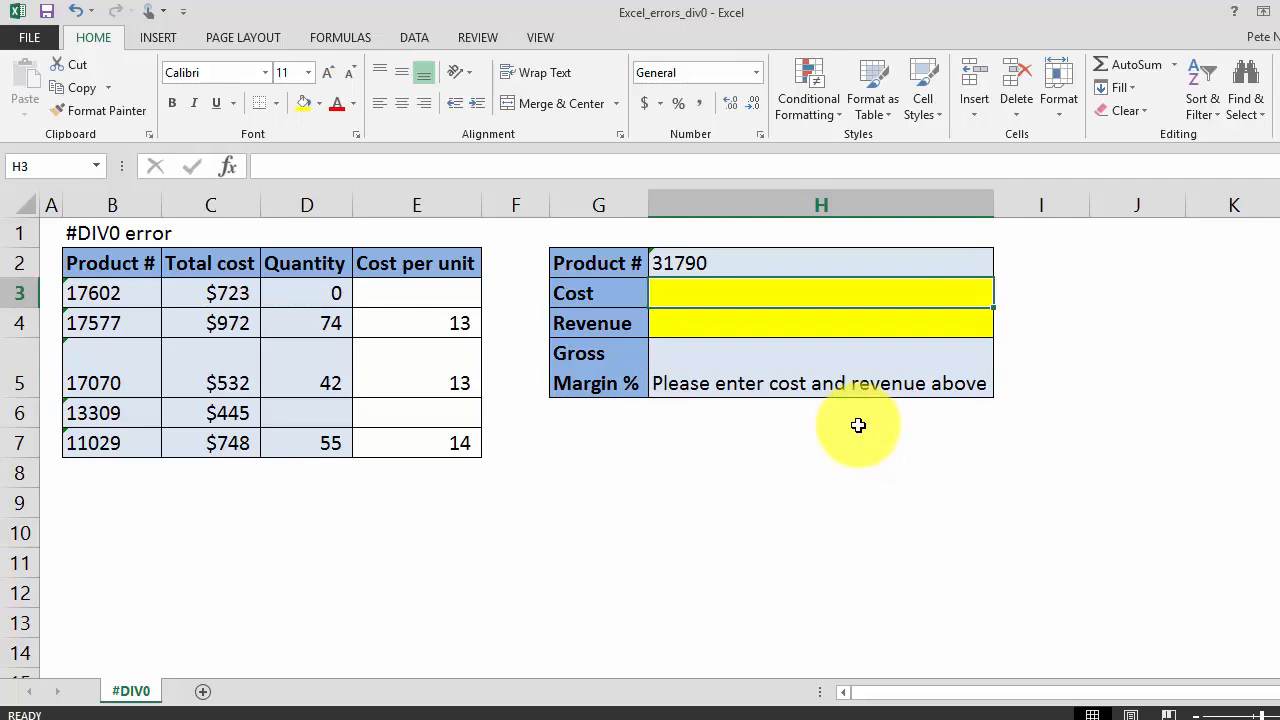
type("525")
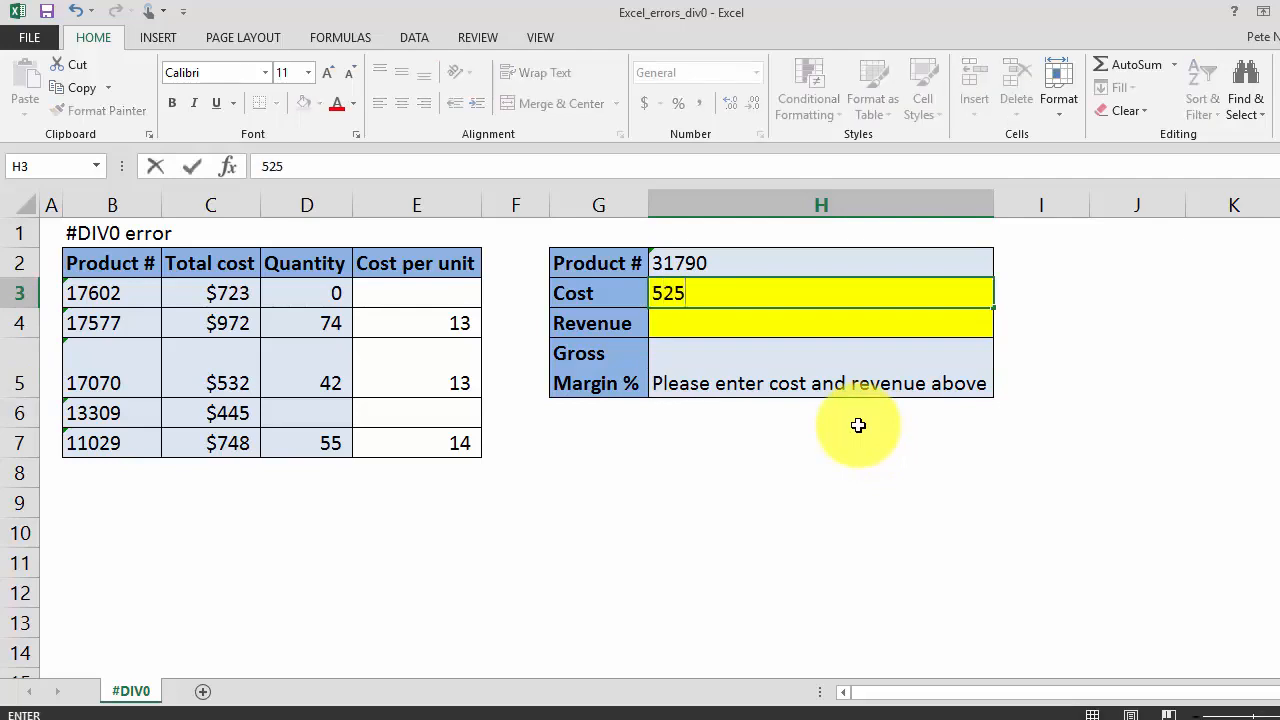
key("Return")
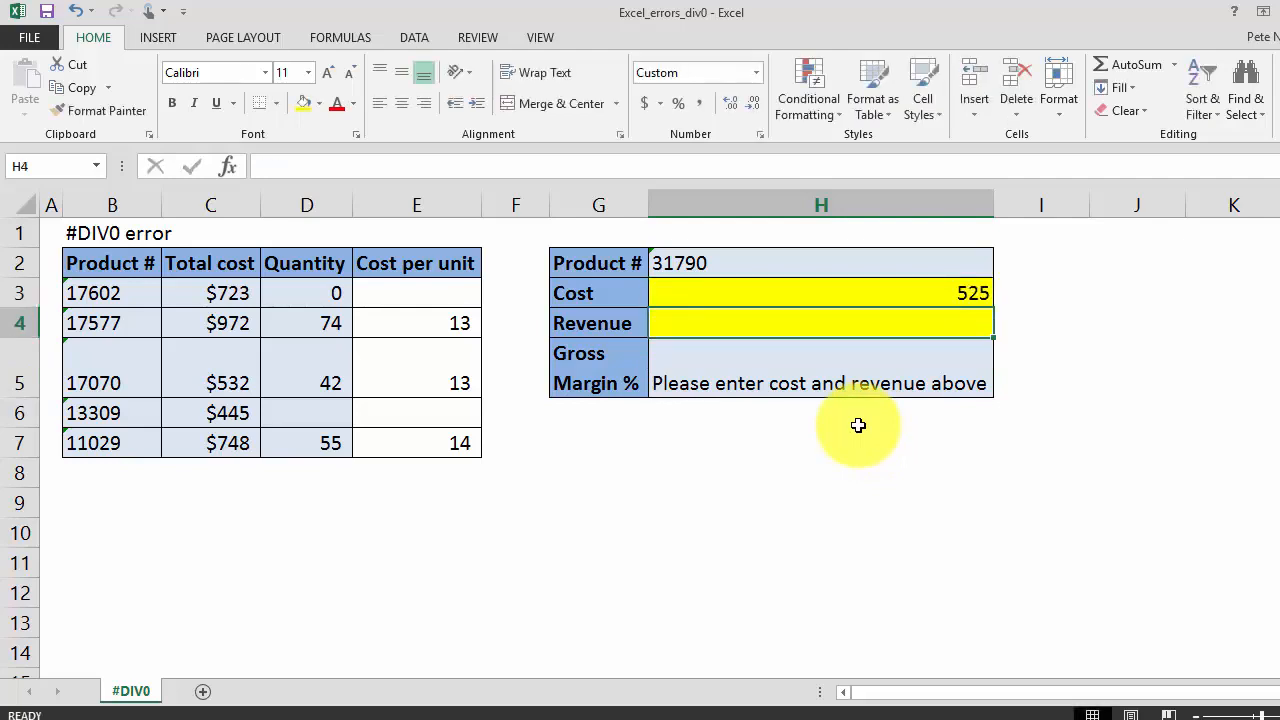
type("124")
key("BackSpace")
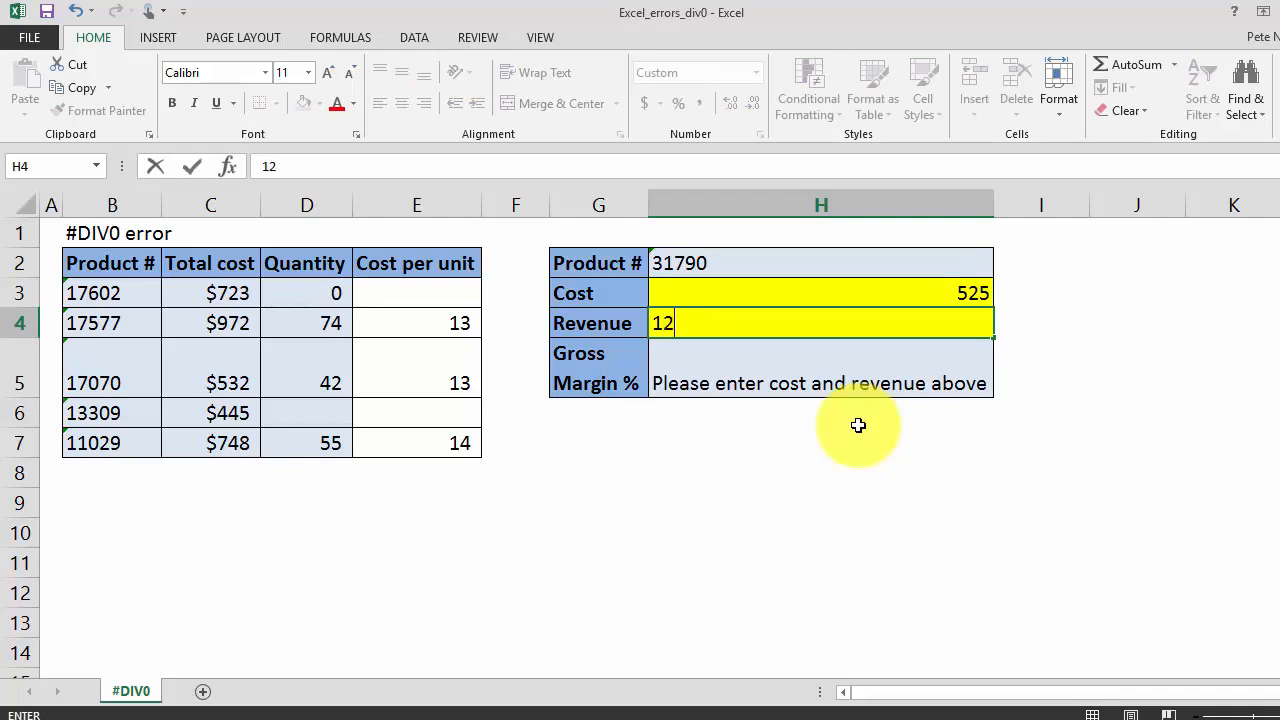
type("50")
key("Return")
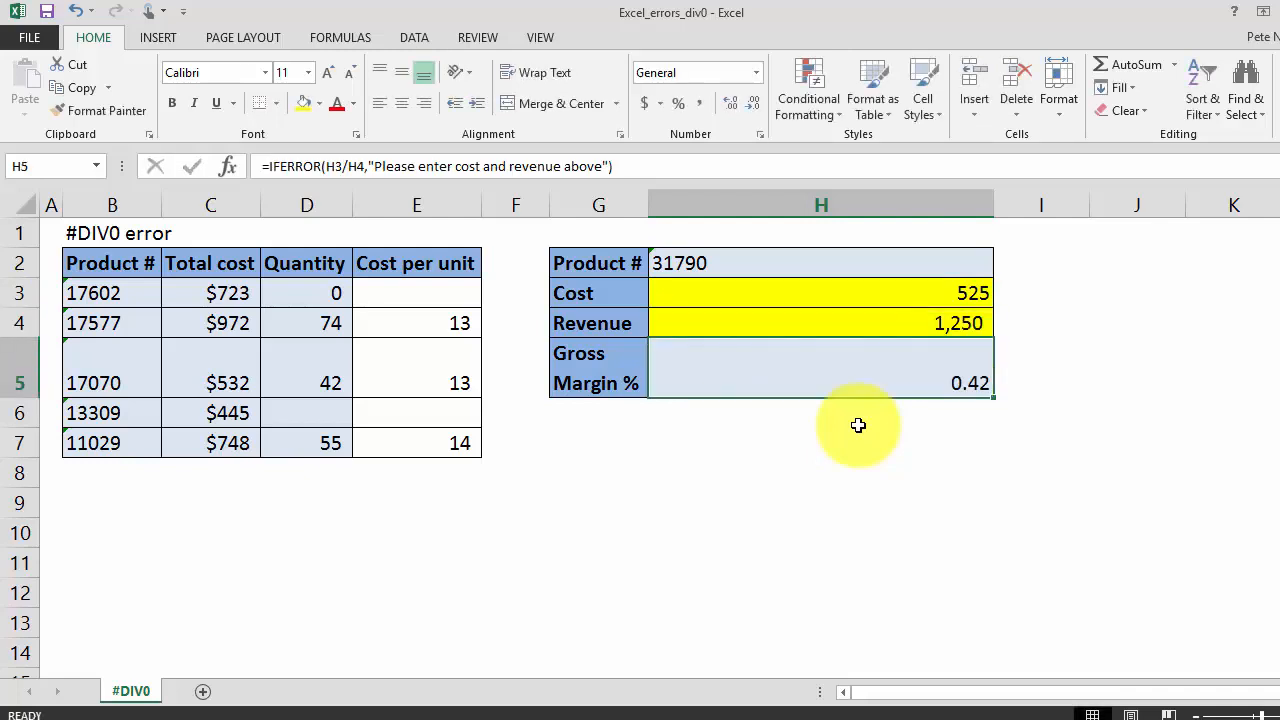
Format the Gross Margin % result in H5 as a percentage
left_click(677, 104)
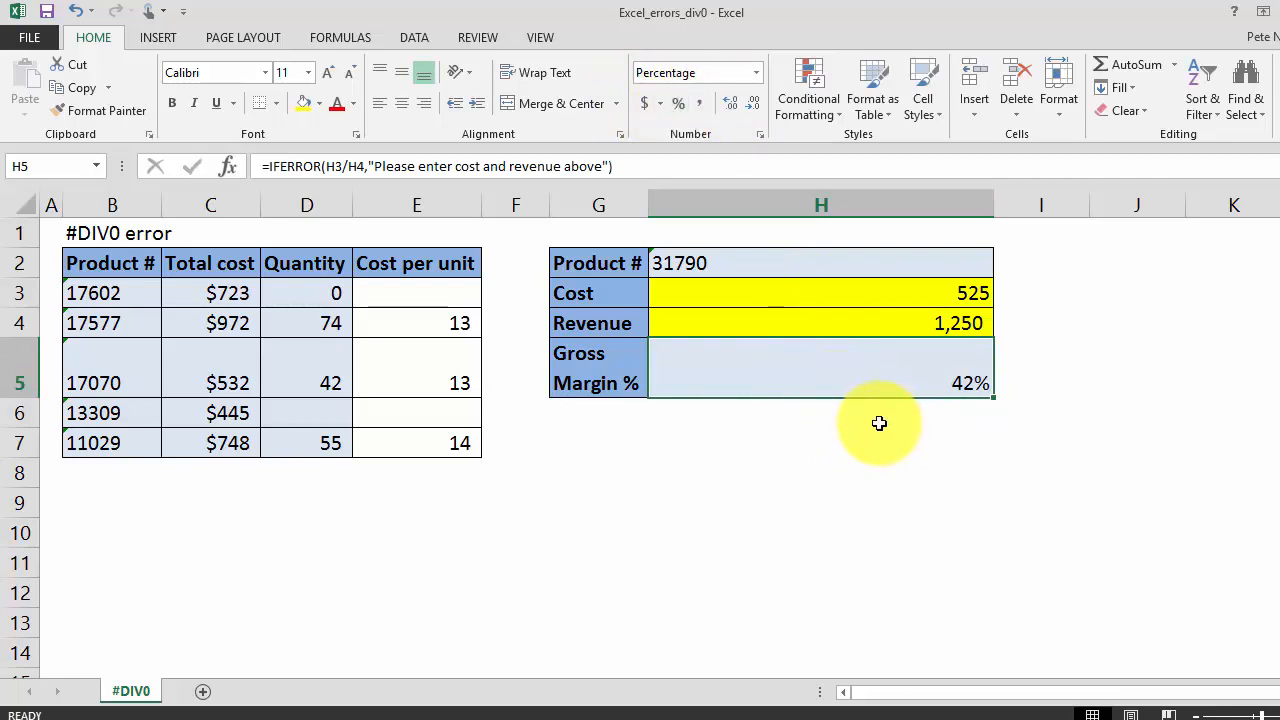
key("Up")
key("Up")
key("Down")
key("Down")
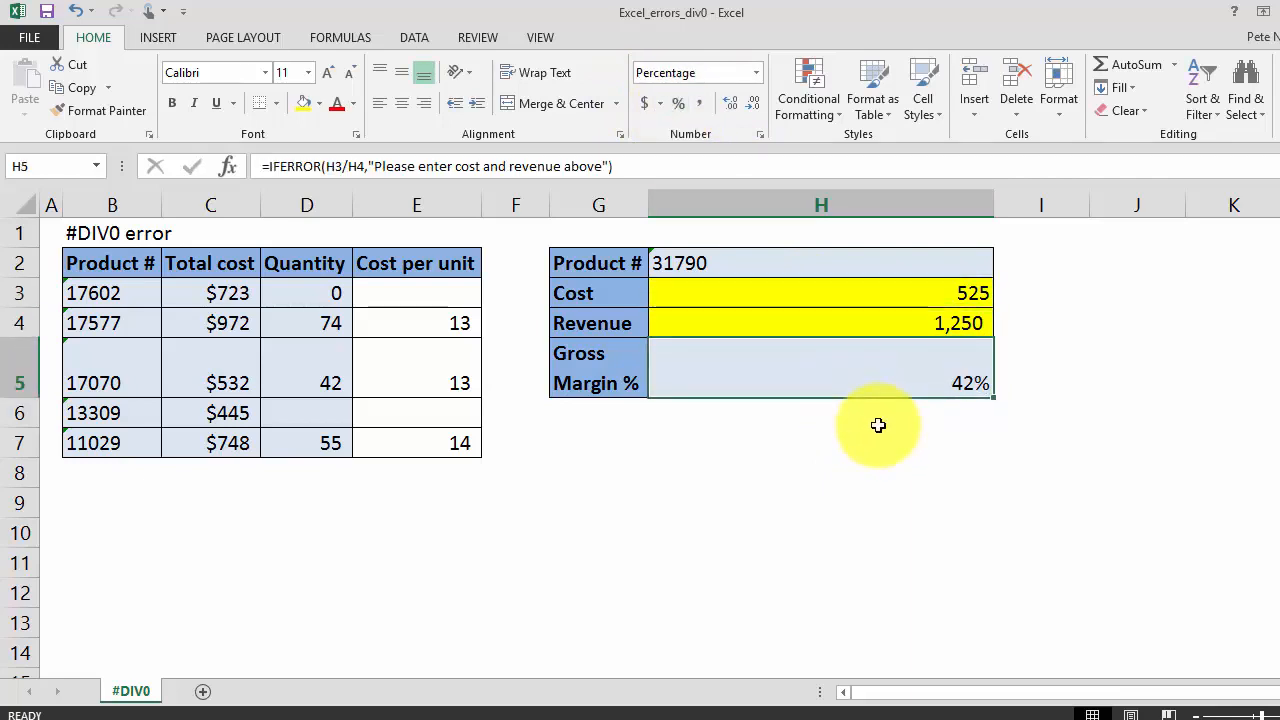